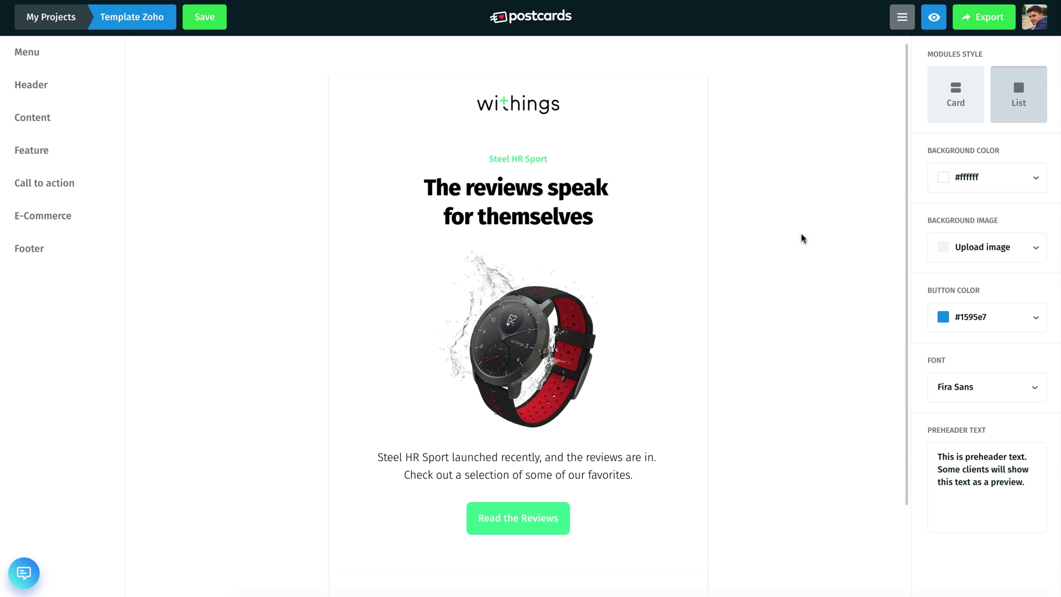
- Scroll the Postcards canvas down to the Footer 7 module with the Unsubscribe link
scroll(803, 238, "down", 2)
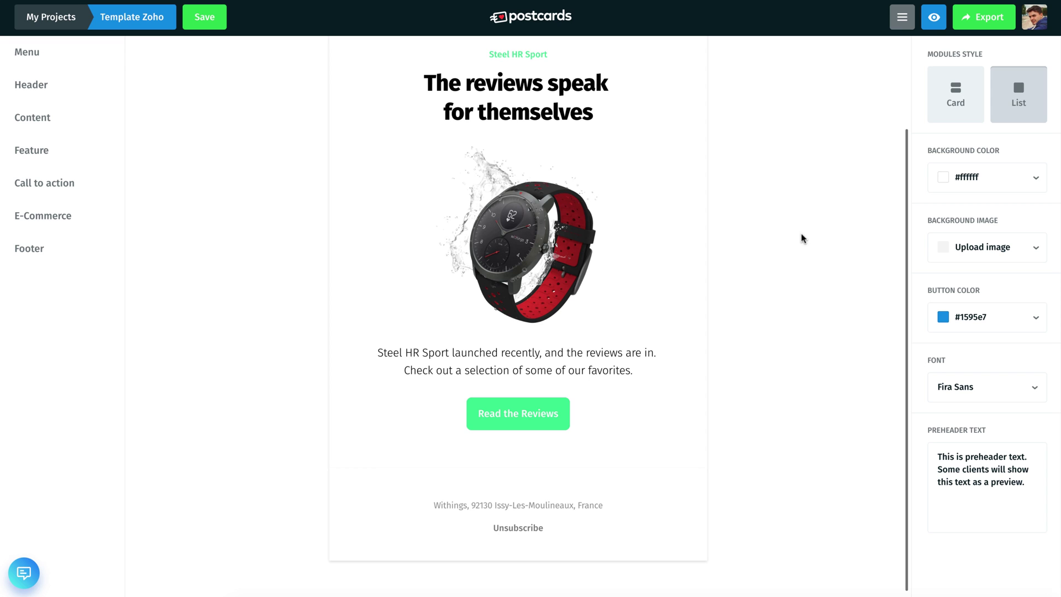
mouse_move(532, 539)
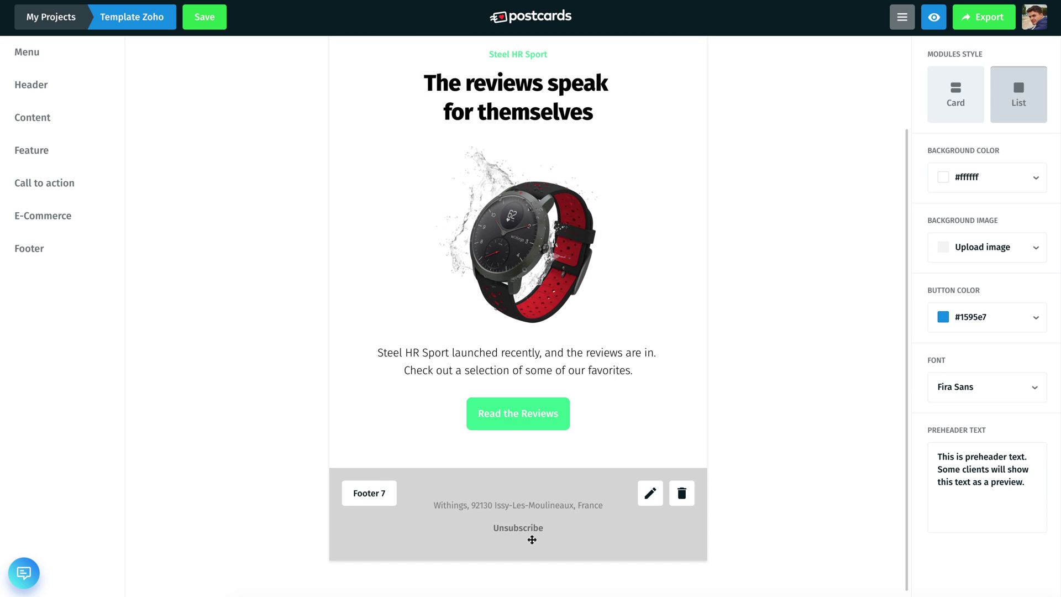
left_click(649, 493)
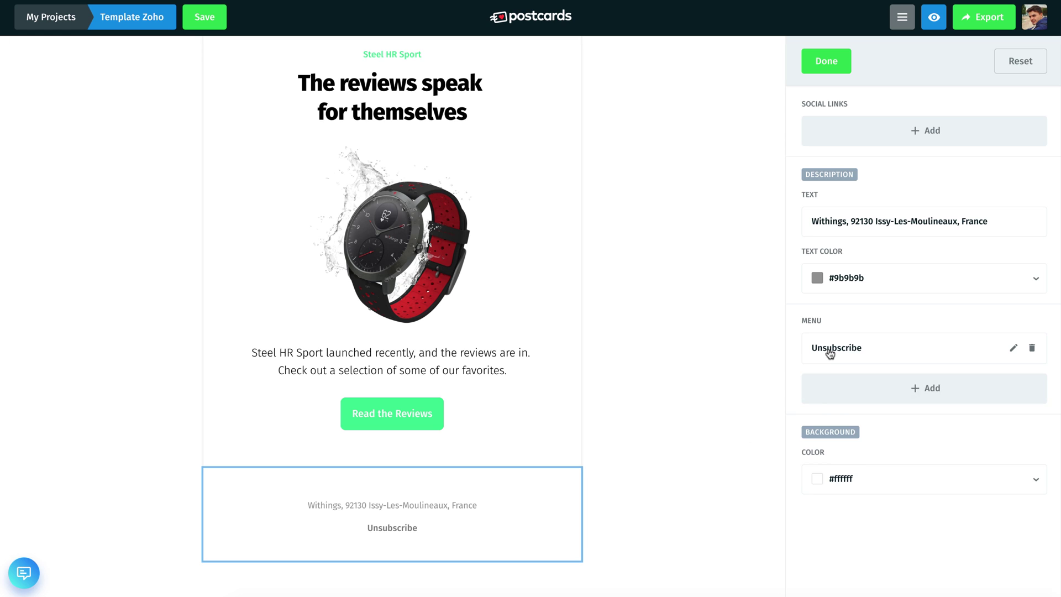
left_click(828, 350)
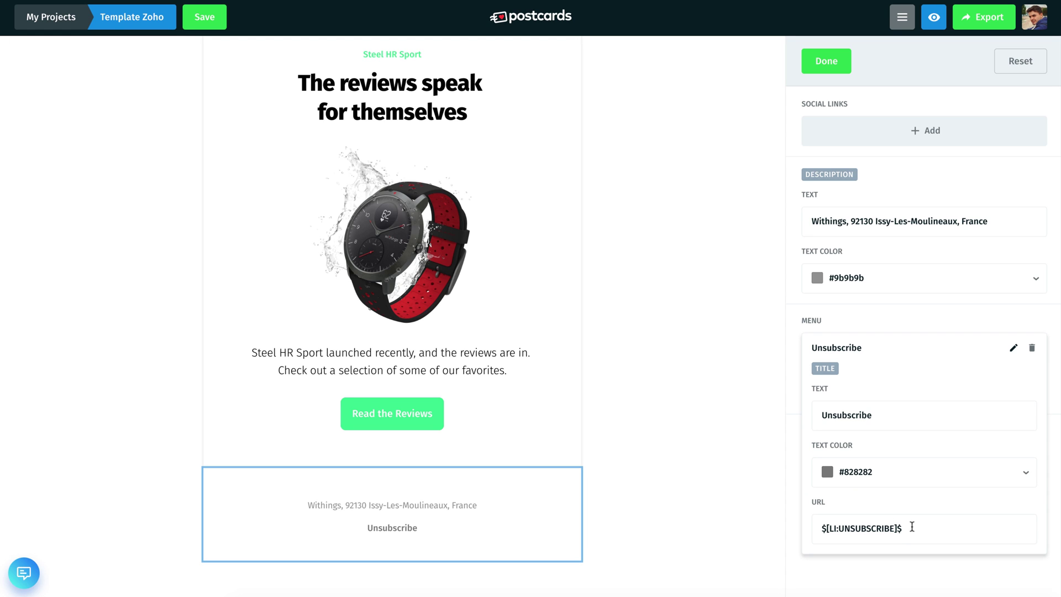
left_click(827, 70)
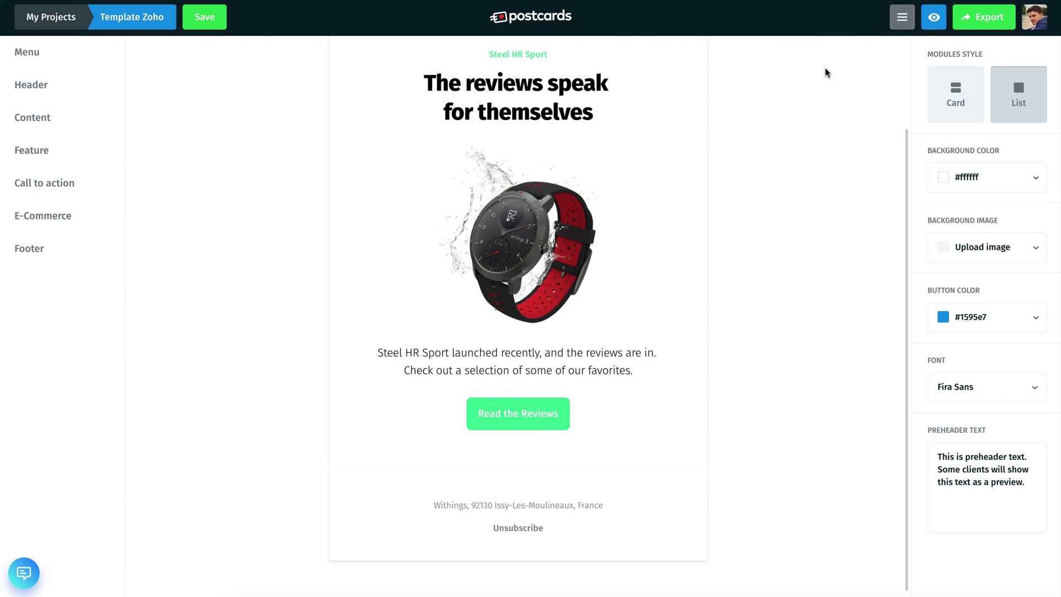
- Scroll the Postcards canvas back up to the withings logo header
scroll(827, 72, "up", 2)
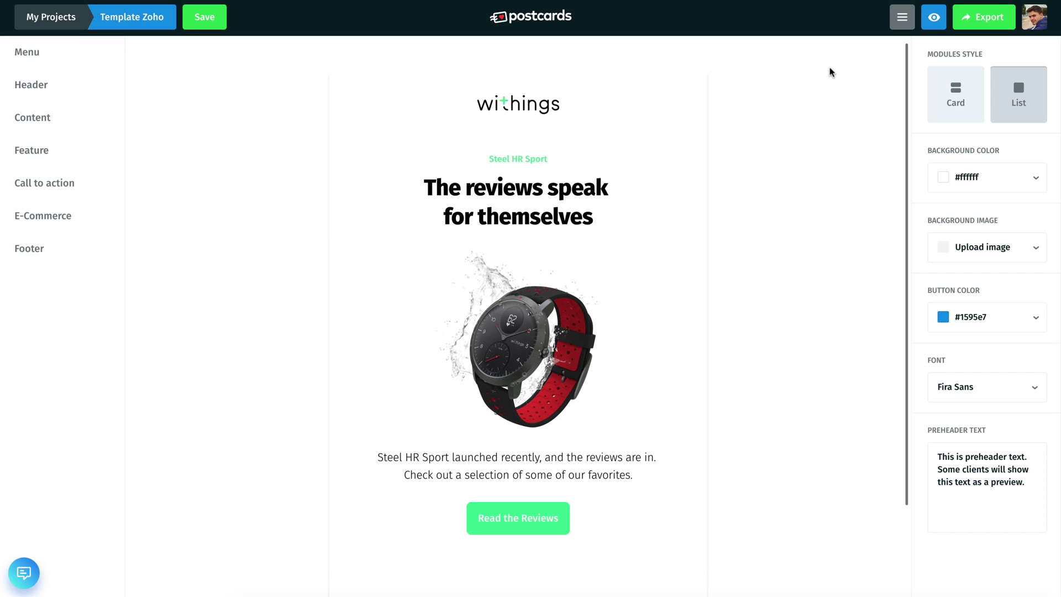
- Export the Template Zoho email as a zip and open its images folder in Finder
left_click(967, 23)
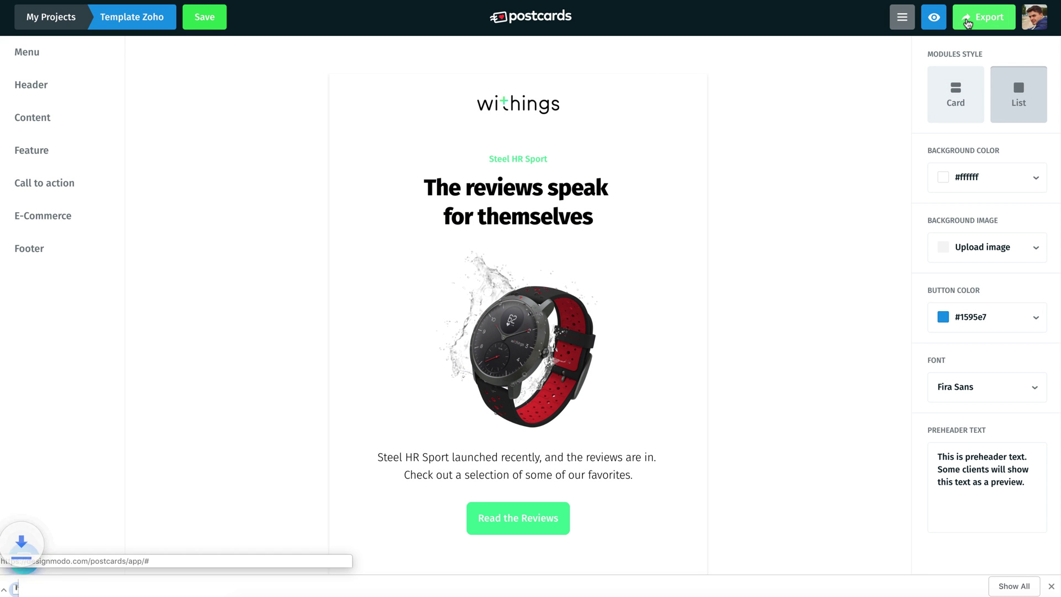
left_click(97, 578)
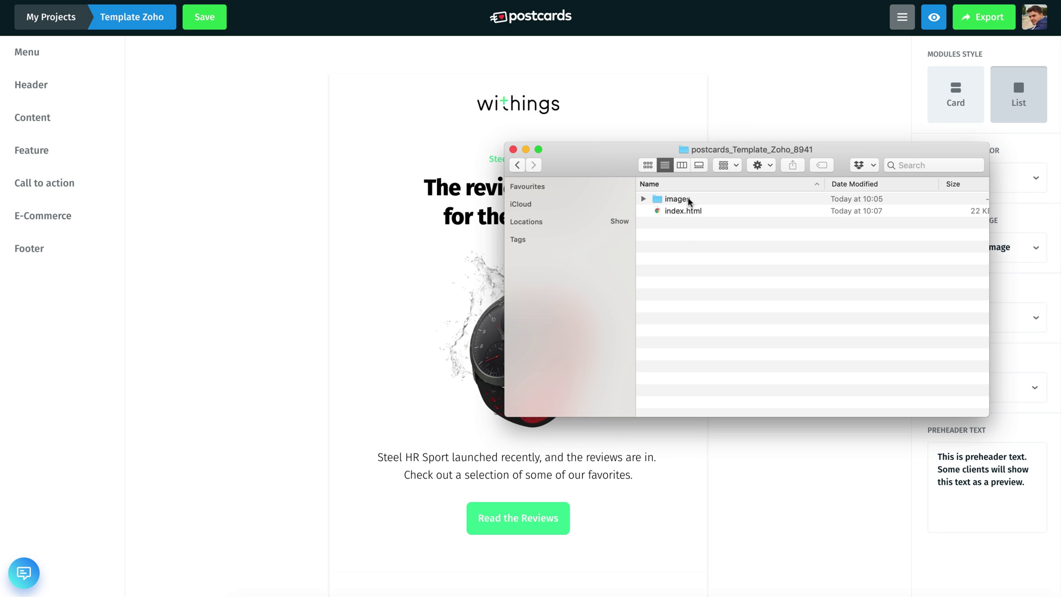
double_click(690, 201)
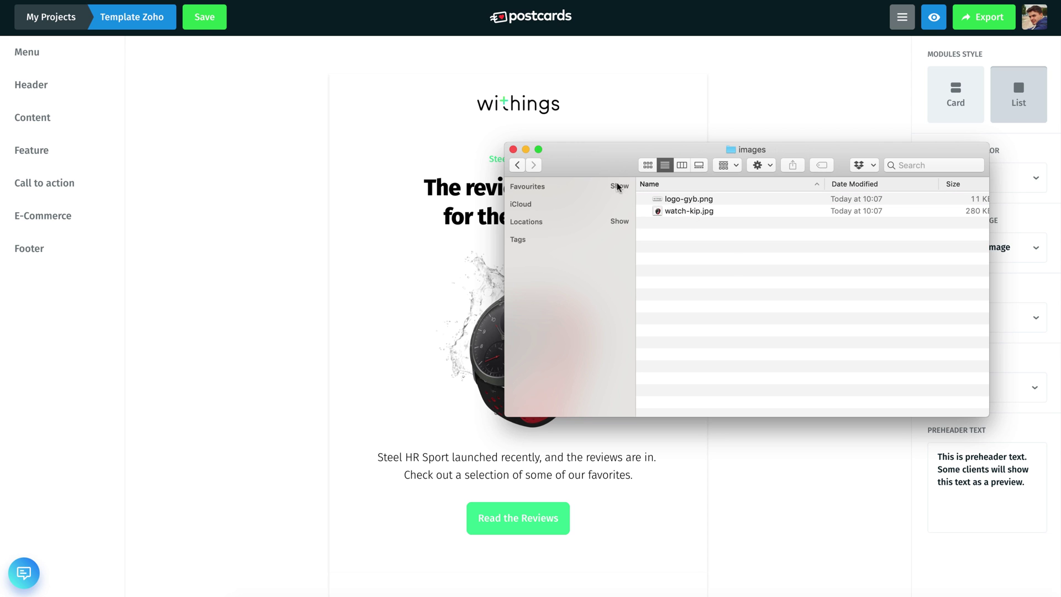
left_click_drag(614, 166, 671, 321)
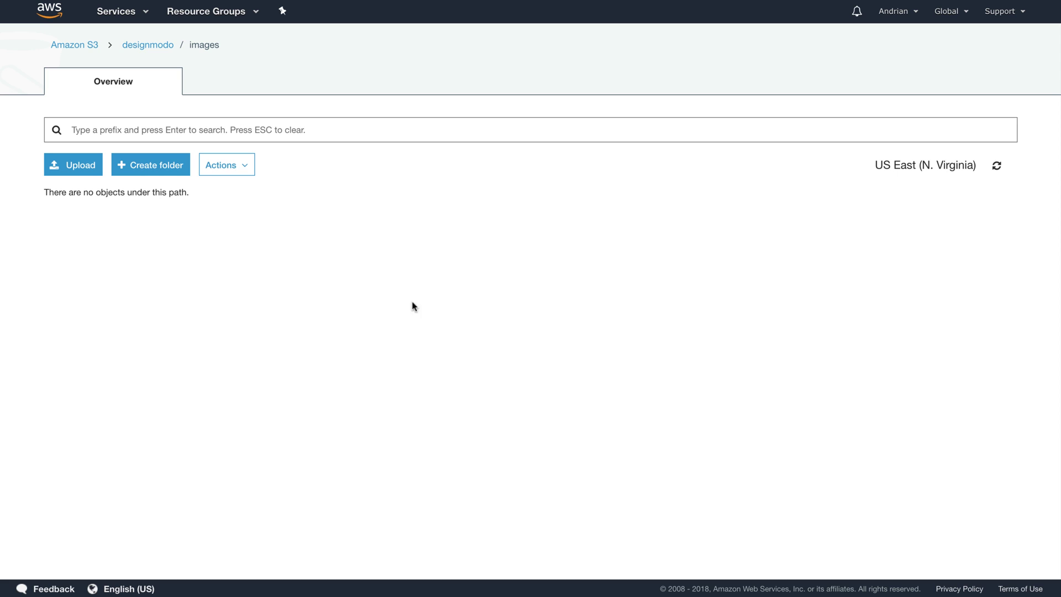
- Upload logo-gyb.png and watch-kip.jpg from Finder into the designmodo/images S3 folder
left_click(72, 165)
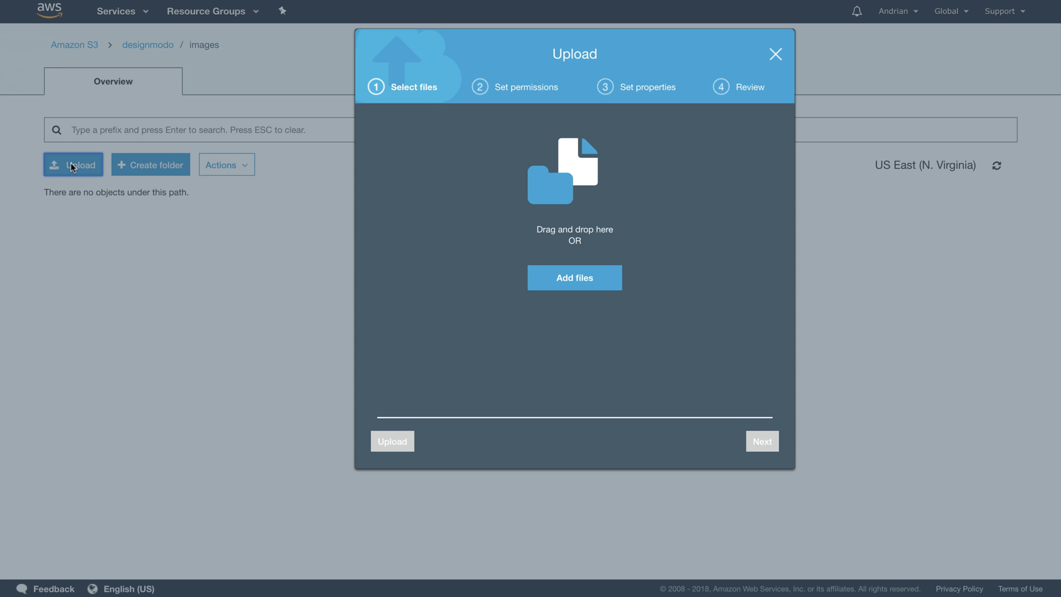
key("super+Tab")
left_click(747, 366)
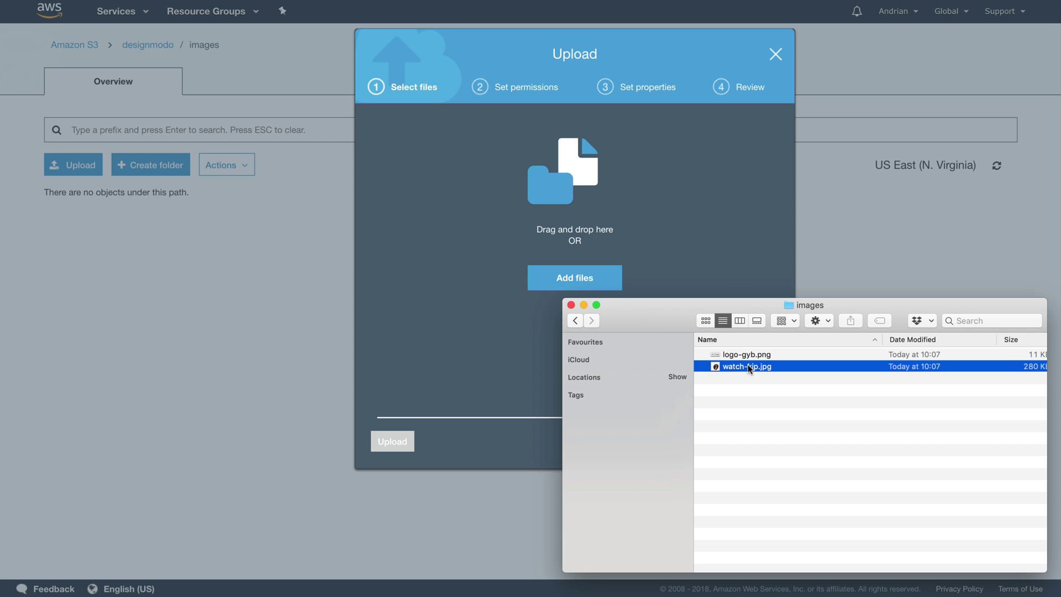
left_click(748, 355, "shift")
left_click_drag(748, 355, 470, 277)
left_click(400, 441)
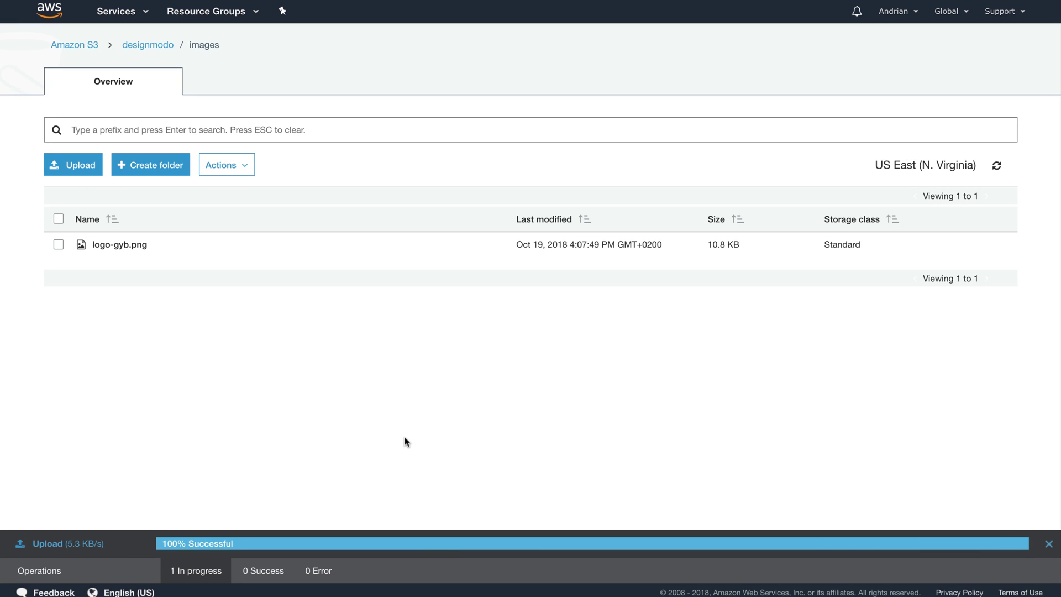
- Make both logo-gyb.png and watch-kip.jpg public in S3
left_click(60, 219)
left_click(224, 165)
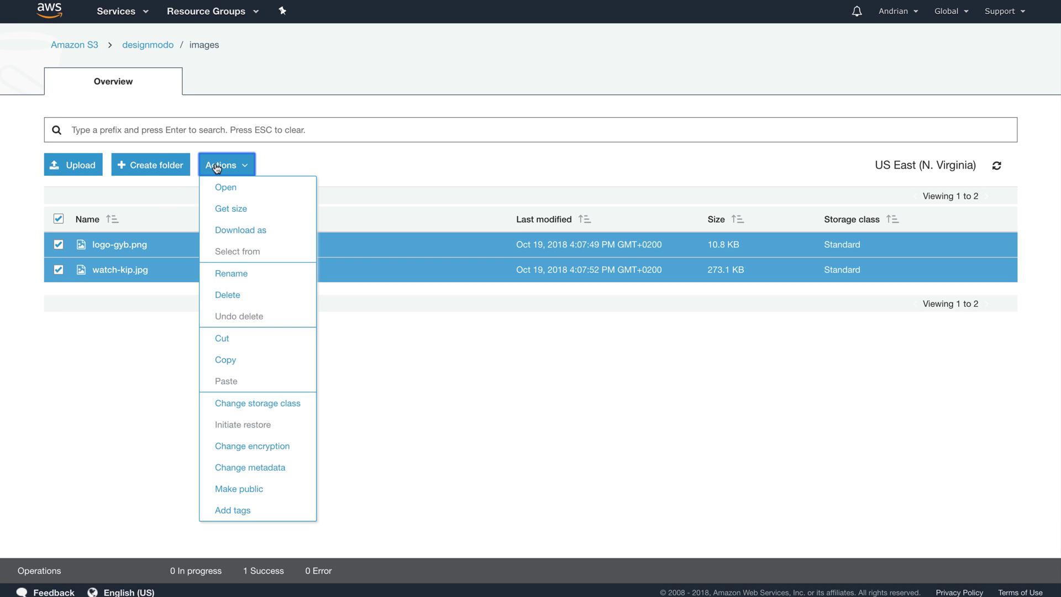
left_click(250, 487)
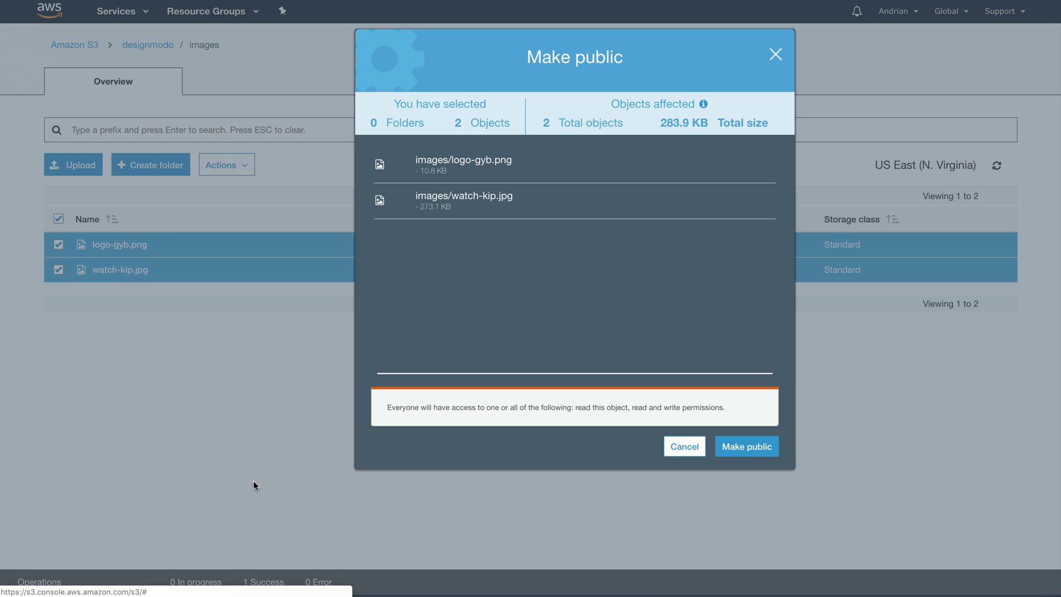
left_click(748, 447)
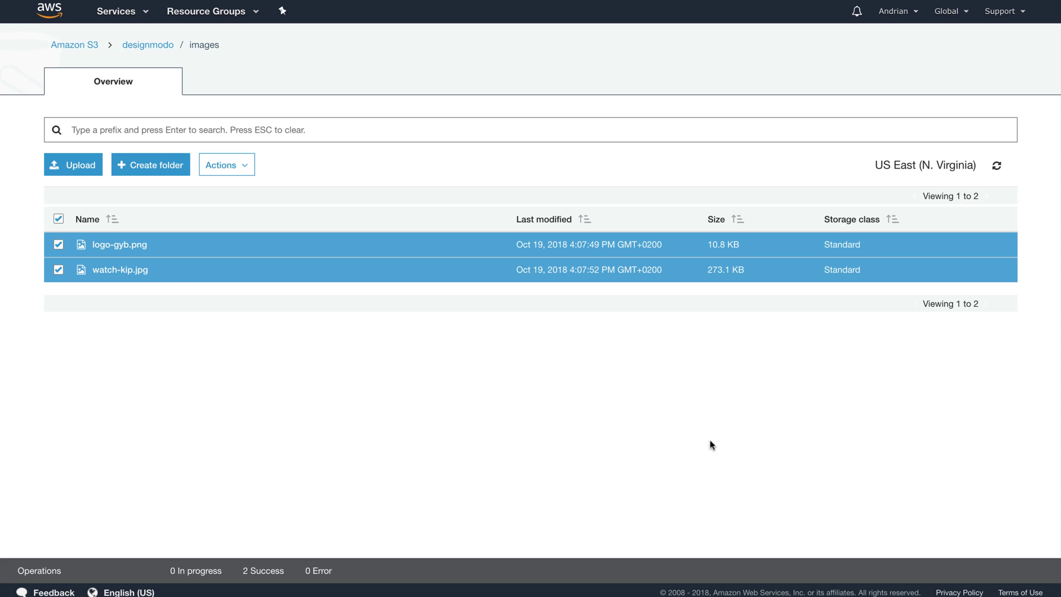
- Copy logo-gyb.png's public link address from its overview
left_click(59, 219)
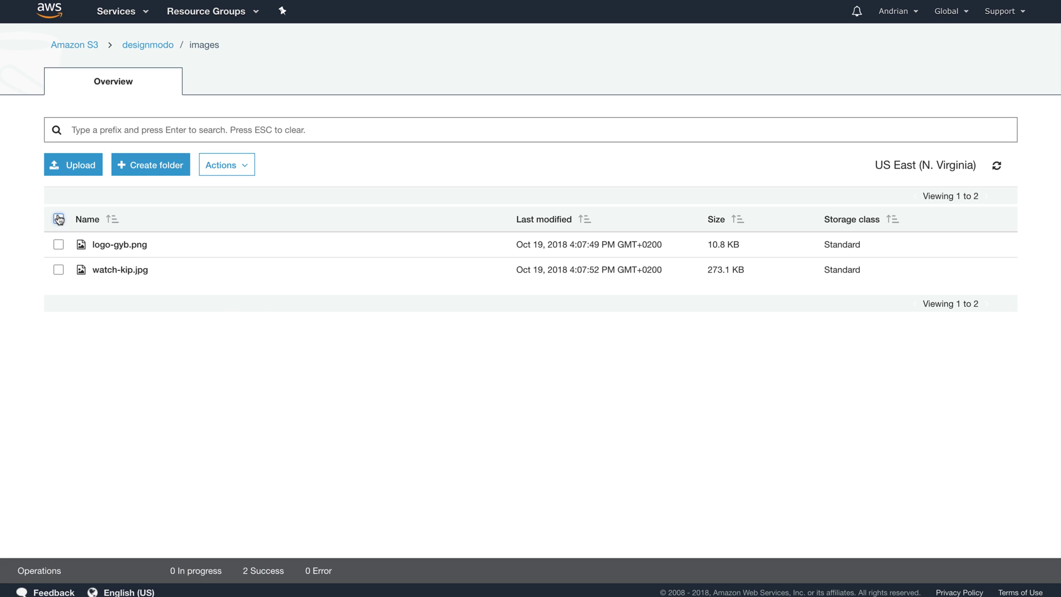
left_click(110, 245)
right_click(242, 407)
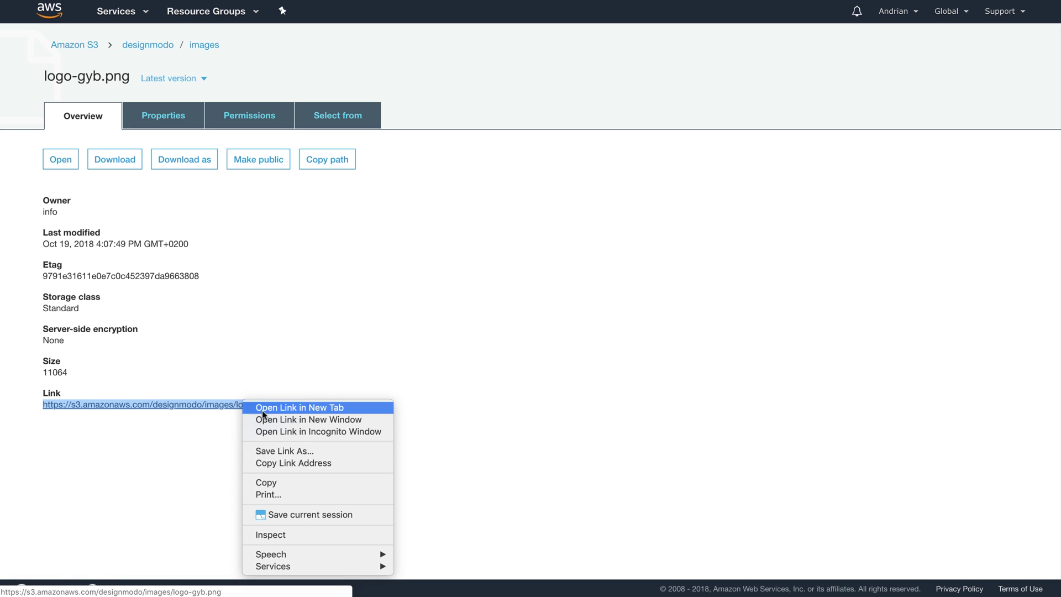
left_click(297, 459)
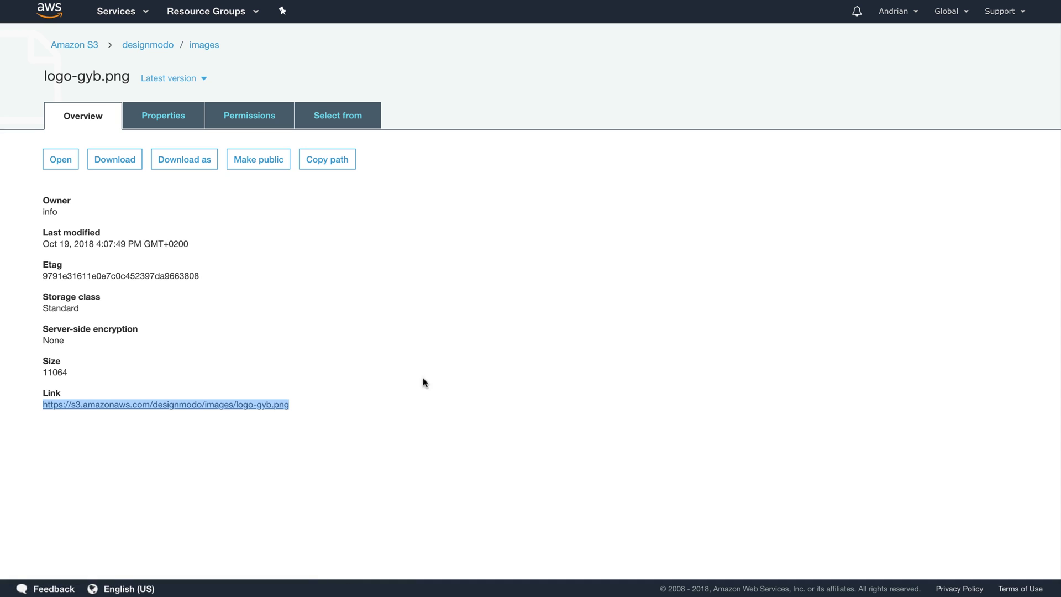
- Set the header logo to a Direct URL using the S3 logo-gyb.png link
key("ctrl+Tab")
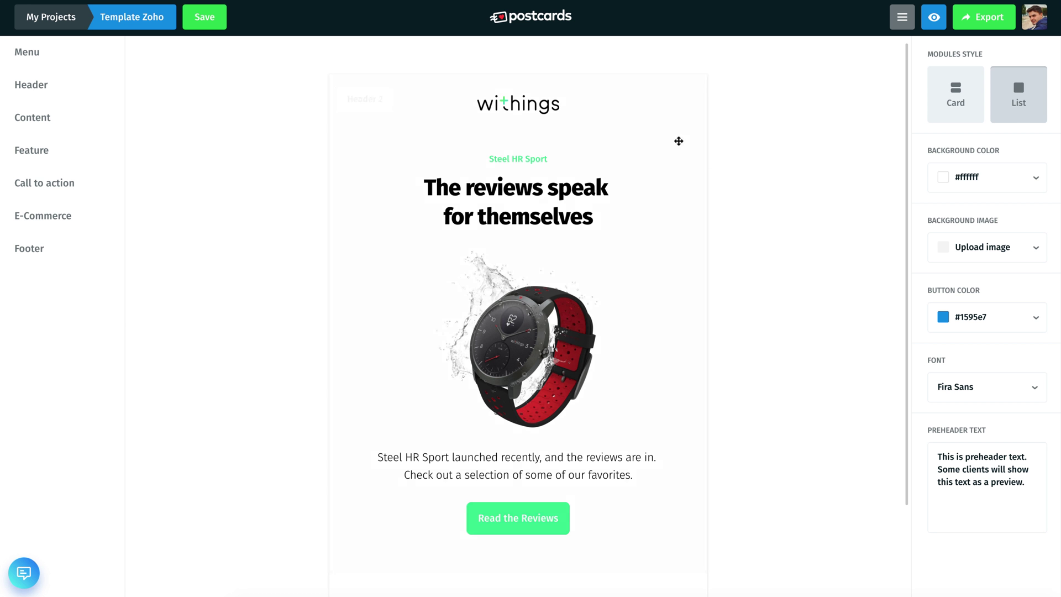
left_click(652, 103)
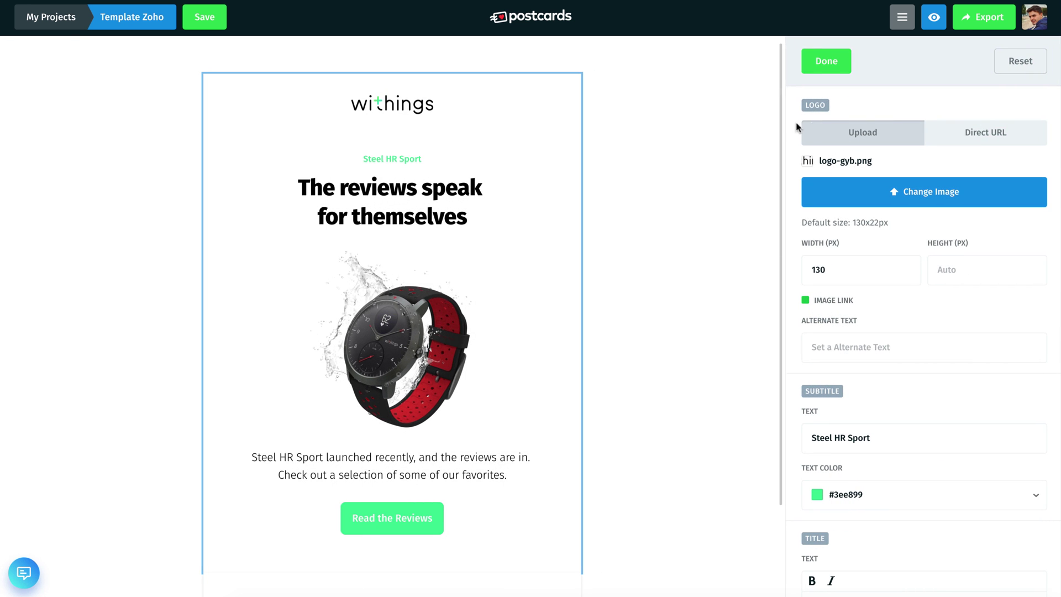
left_click(936, 130)
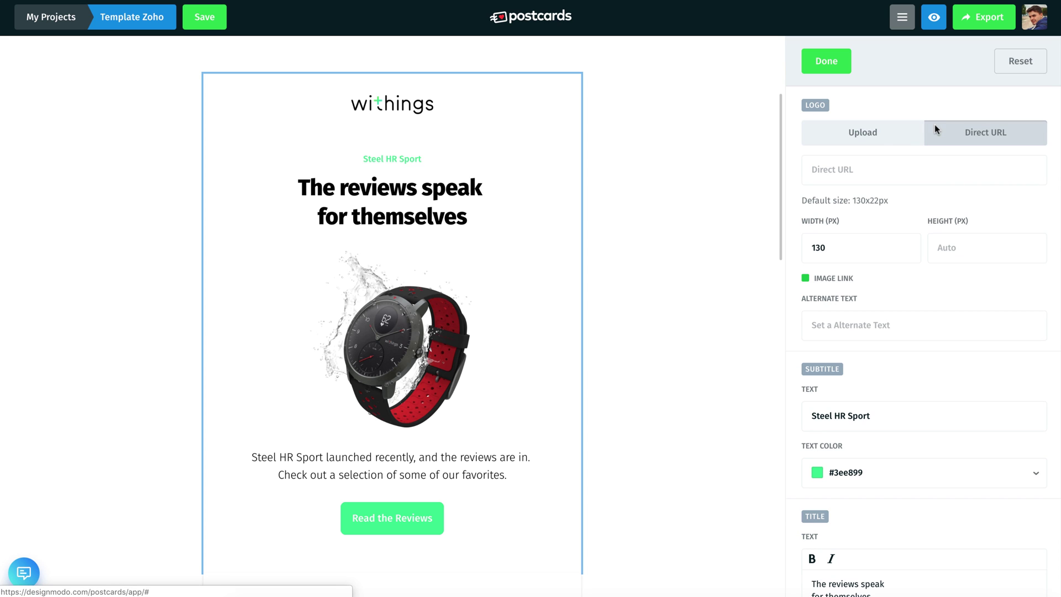
key("ctrl+v")
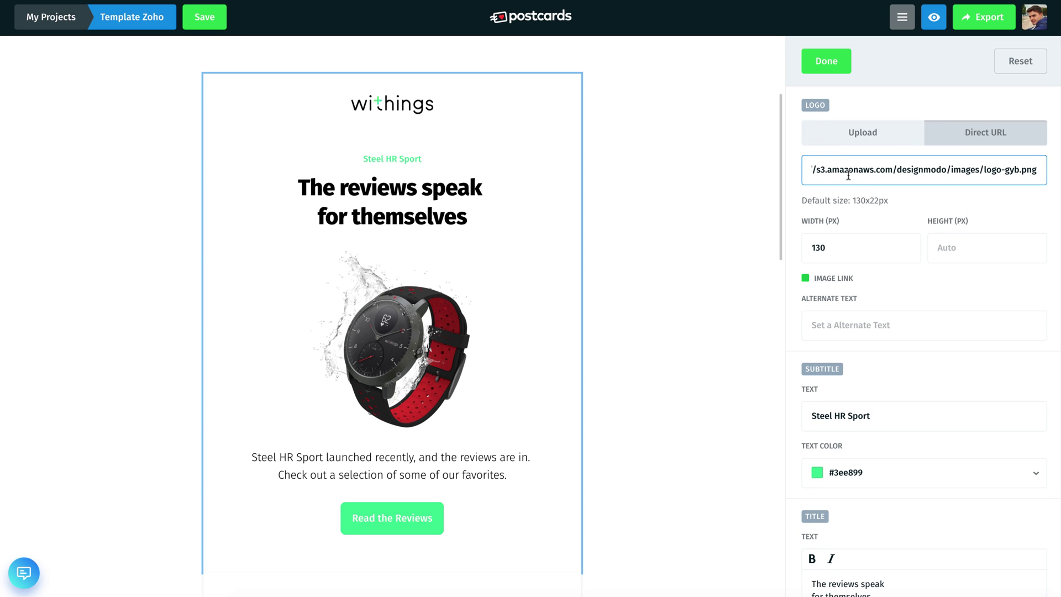
scroll(848, 175, "down", 8)
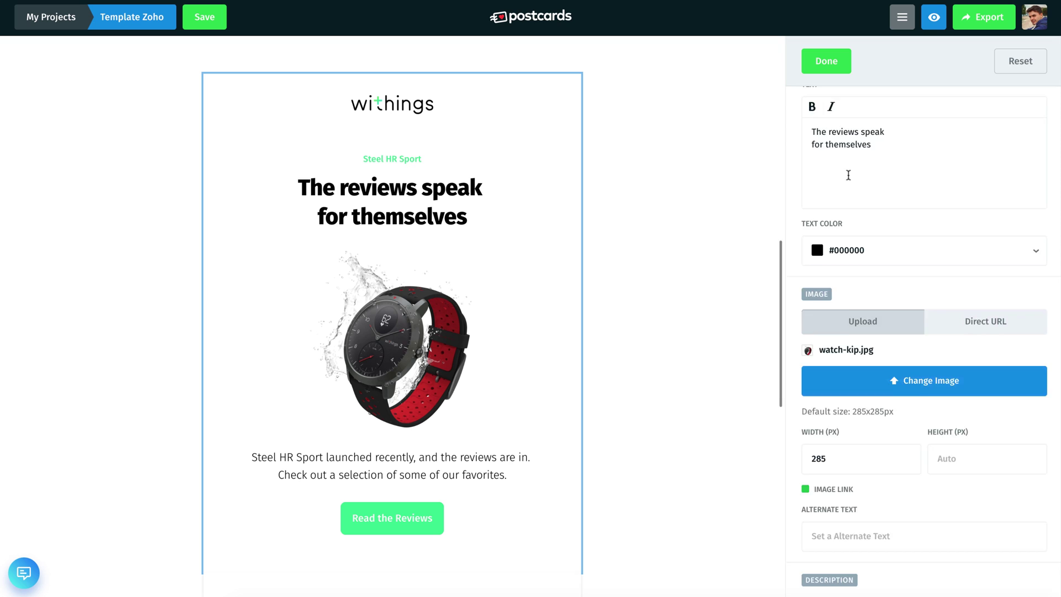
scroll(848, 174, "down", 2)
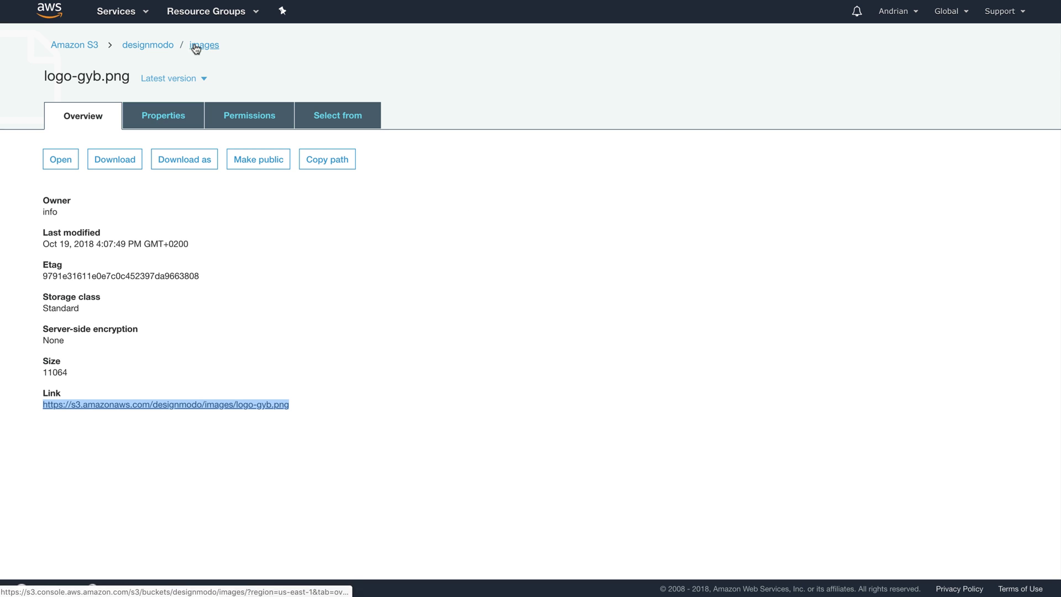
- Copy watch-kip.jpg's S3 link and set it as the header image's Direct URL
left_click(195, 46)
left_click(108, 268)
right_click(270, 404)
left_click(315, 464)
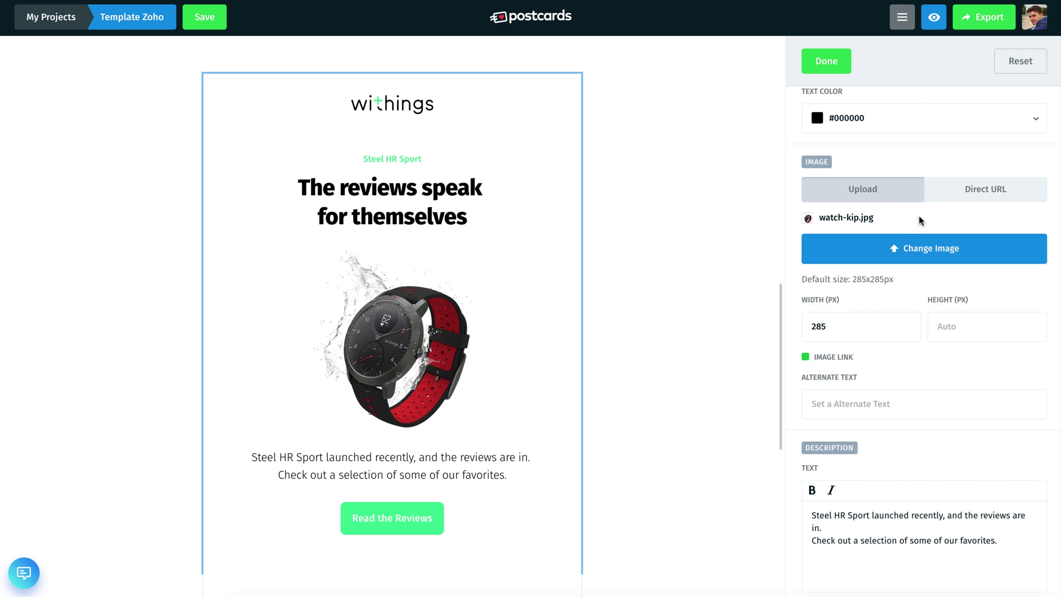
left_click(940, 191)
left_click(898, 222)
key("super+v")
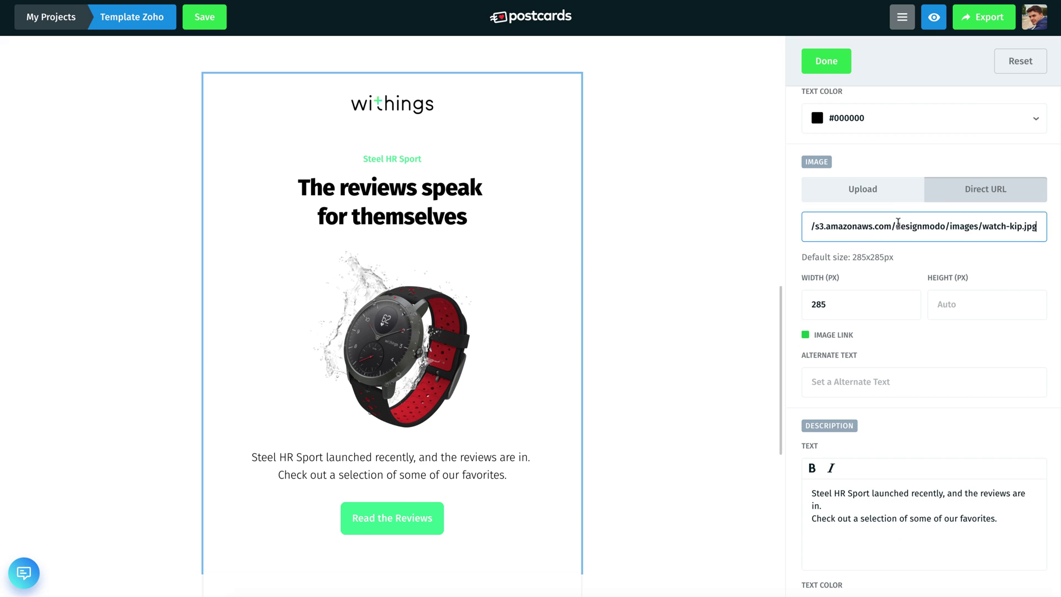
left_click(826, 62)
- Save the template, export it again and open the new zip
left_click(191, 26)
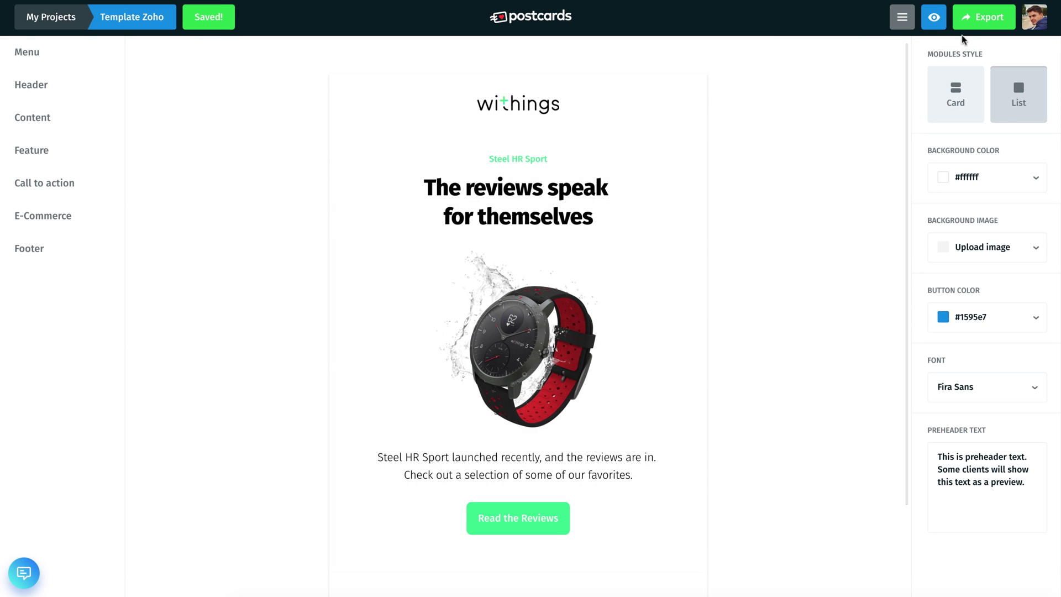
left_click(975, 24)
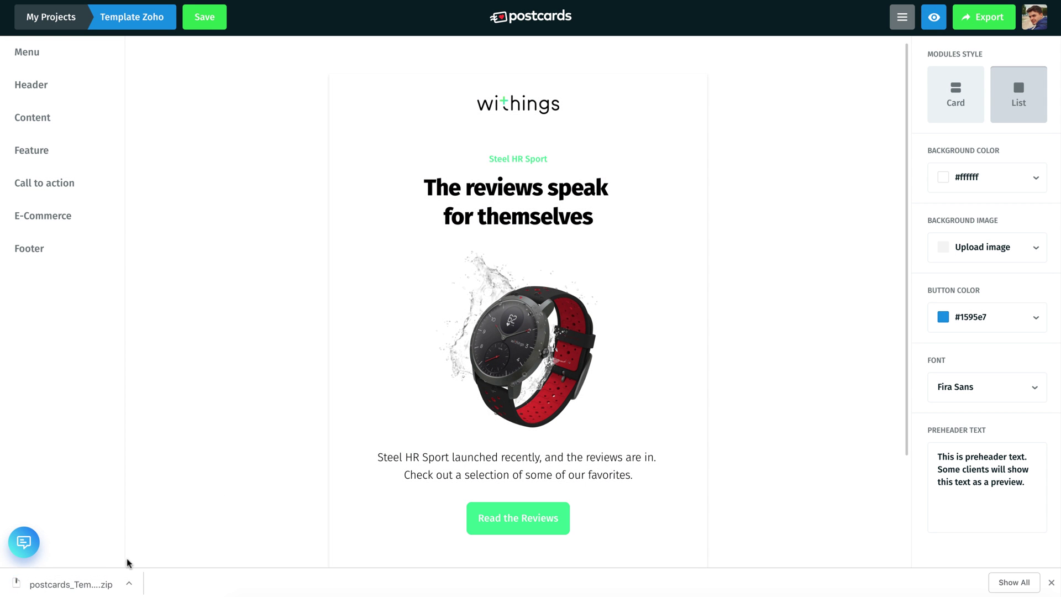
left_click(83, 583)
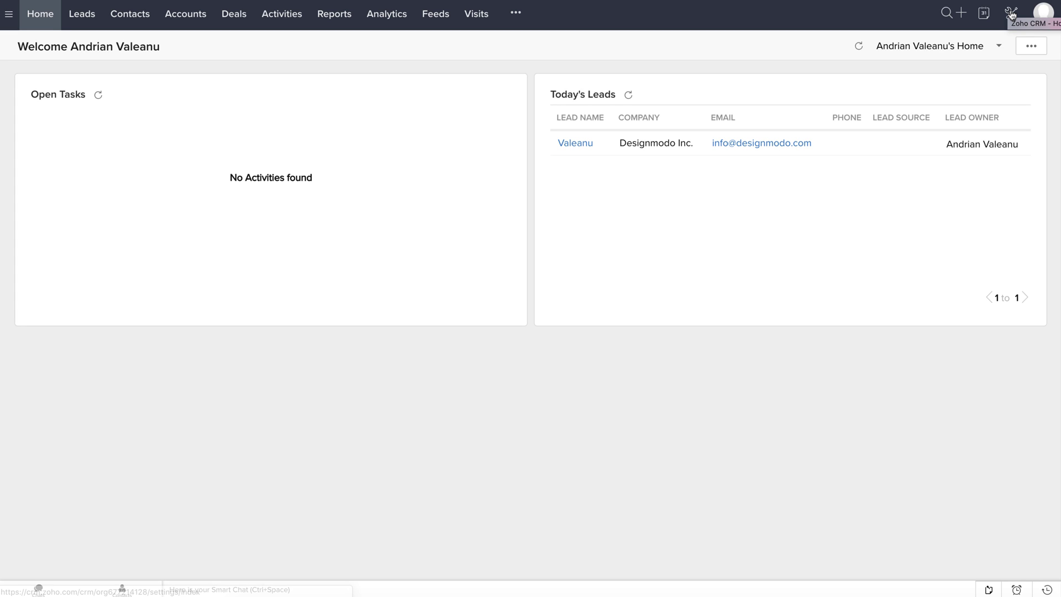
- Create a new Leads email template named 'Watch Template' with subject 'Here is the new watch!'
left_click(1011, 13)
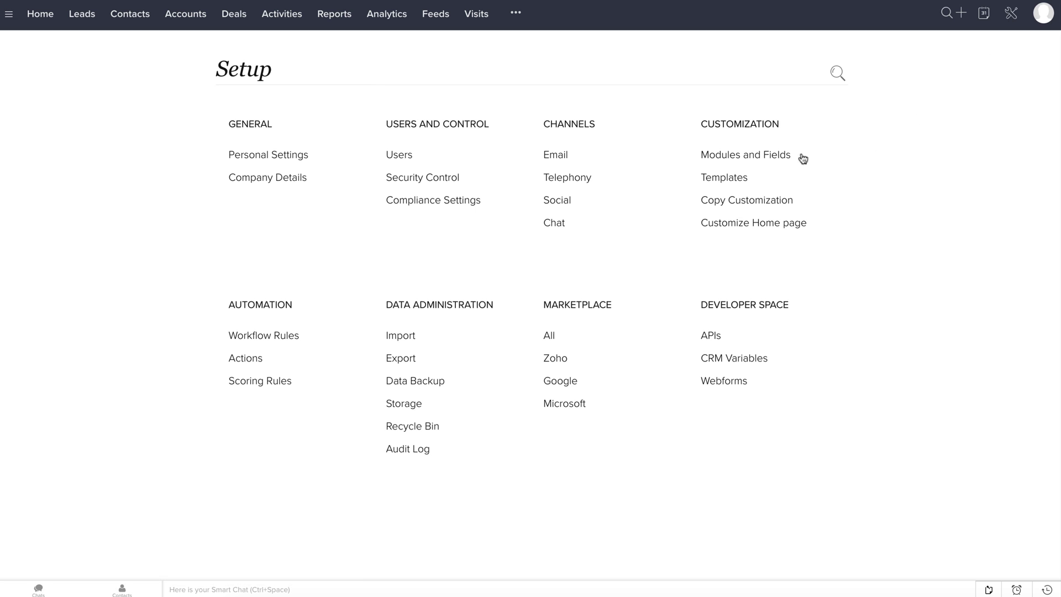
left_click(730, 178)
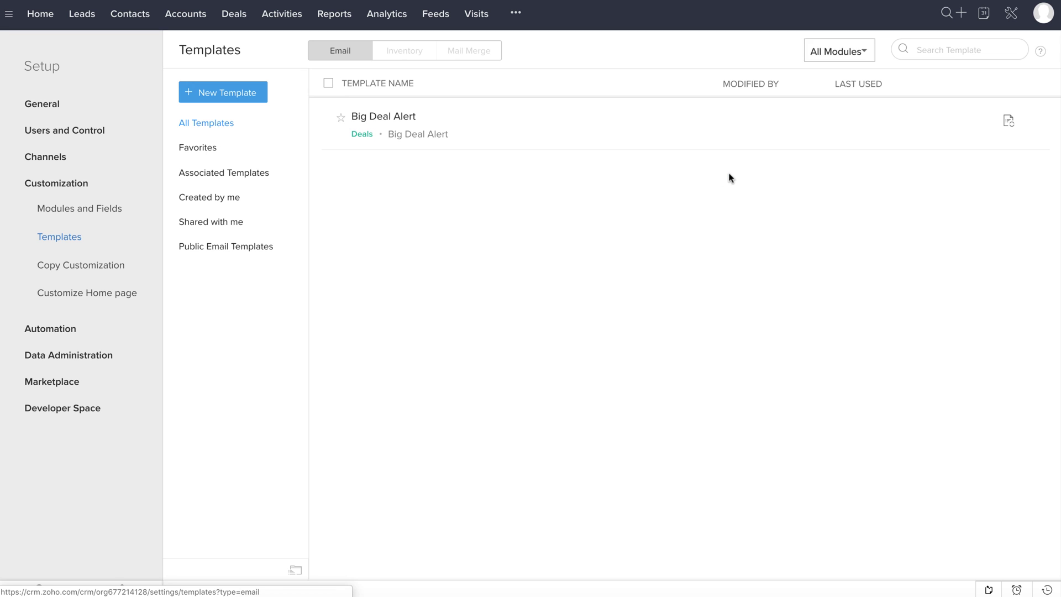
left_click(239, 104)
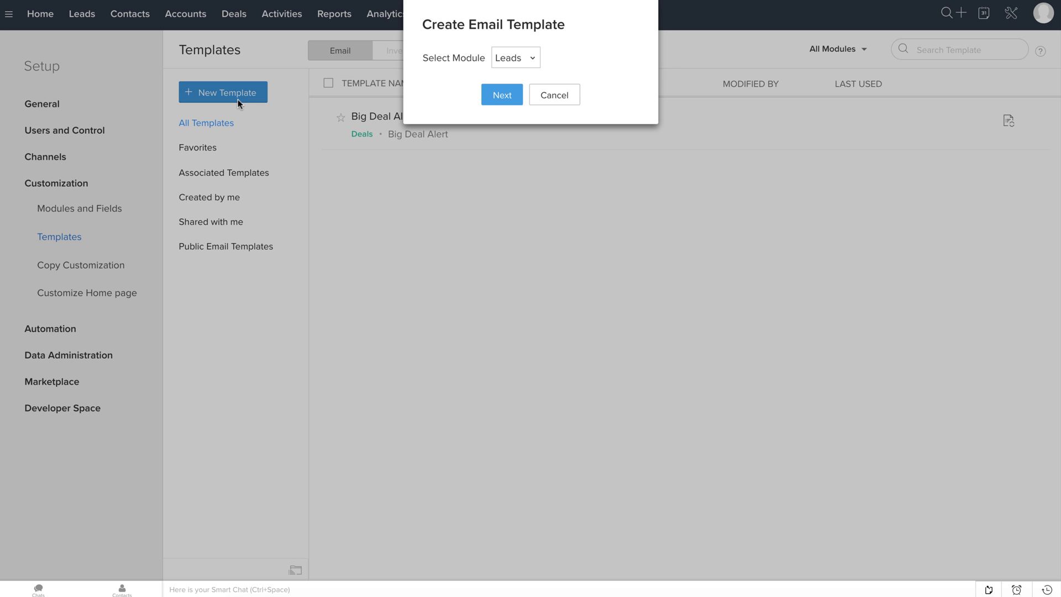
left_click(501, 94)
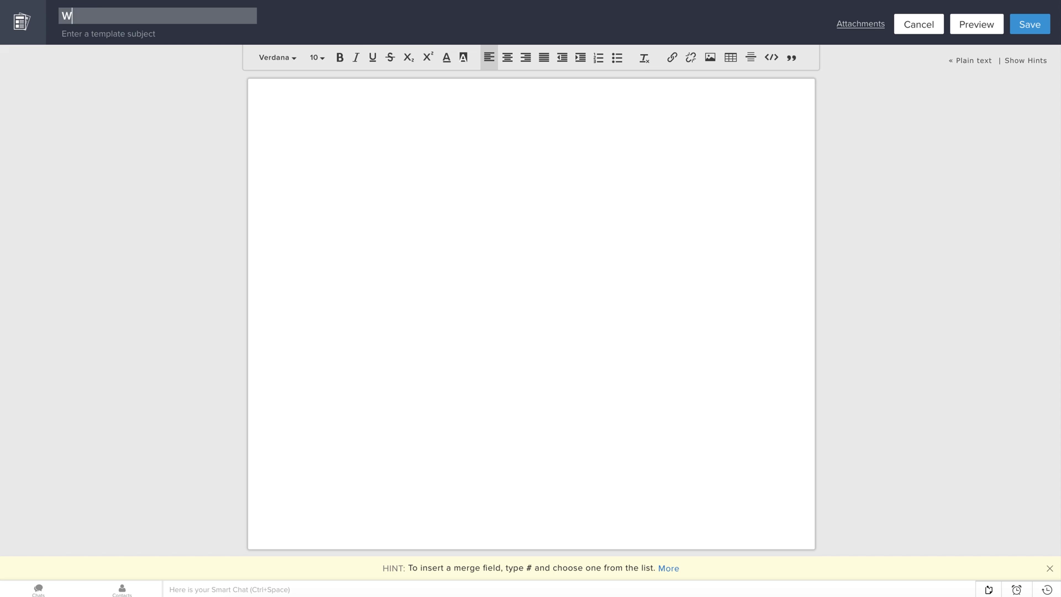
type("atch Template")
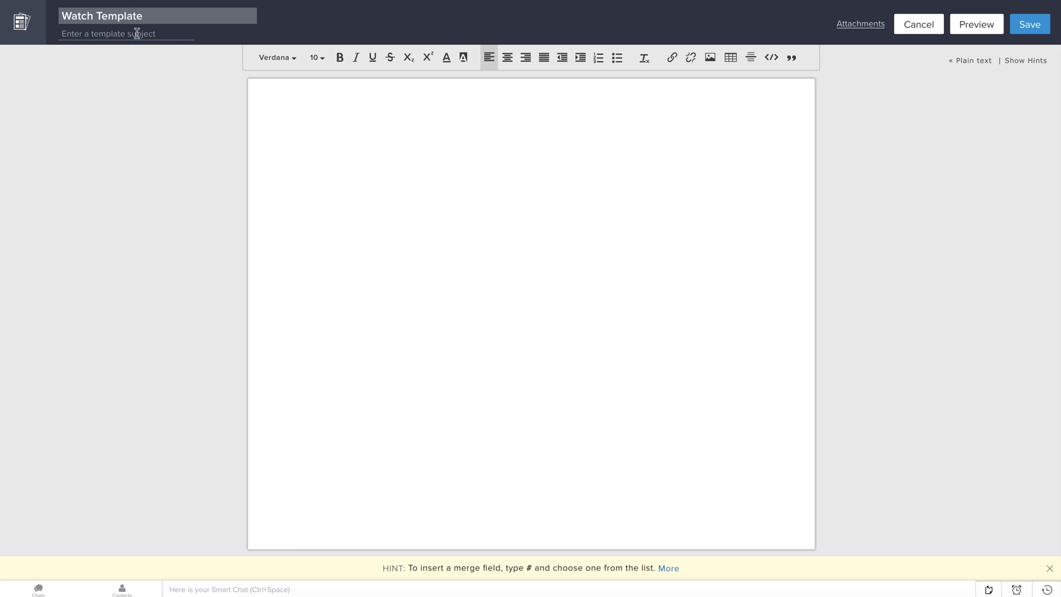
left_click(137, 33)
type("Here is the new watch!")
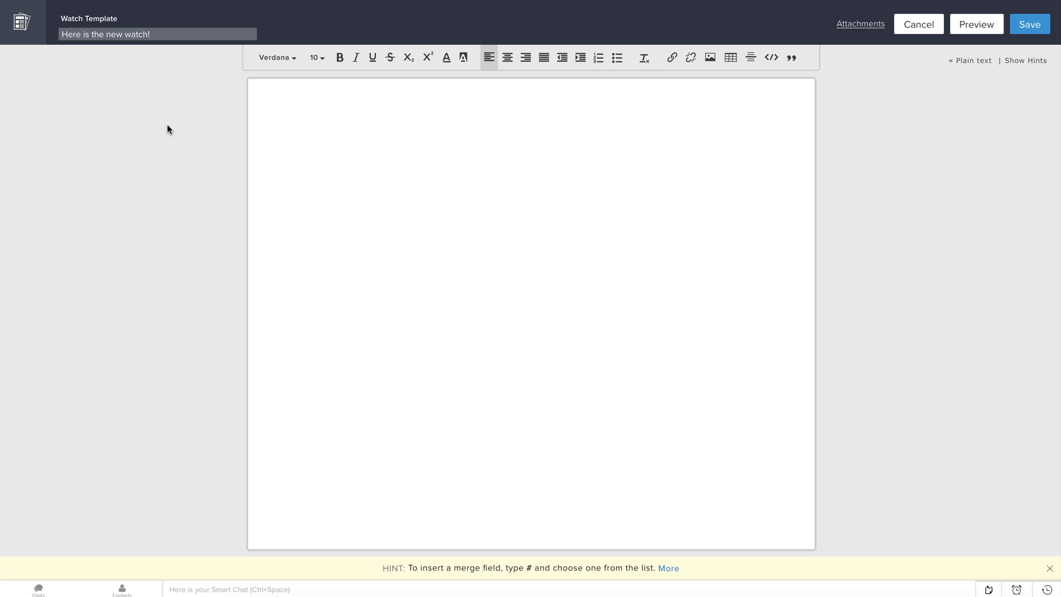
- Open the exported index.html in a text editor and select its whole source
left_click(258, 591)
right_click(678, 212)
mouse_move(774, 227)
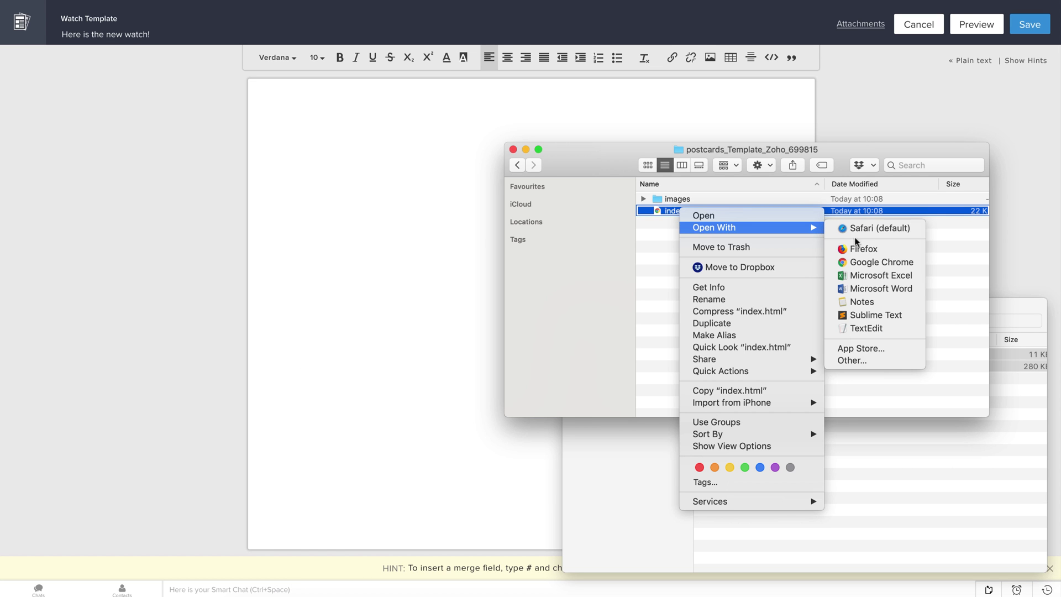
left_click(857, 315)
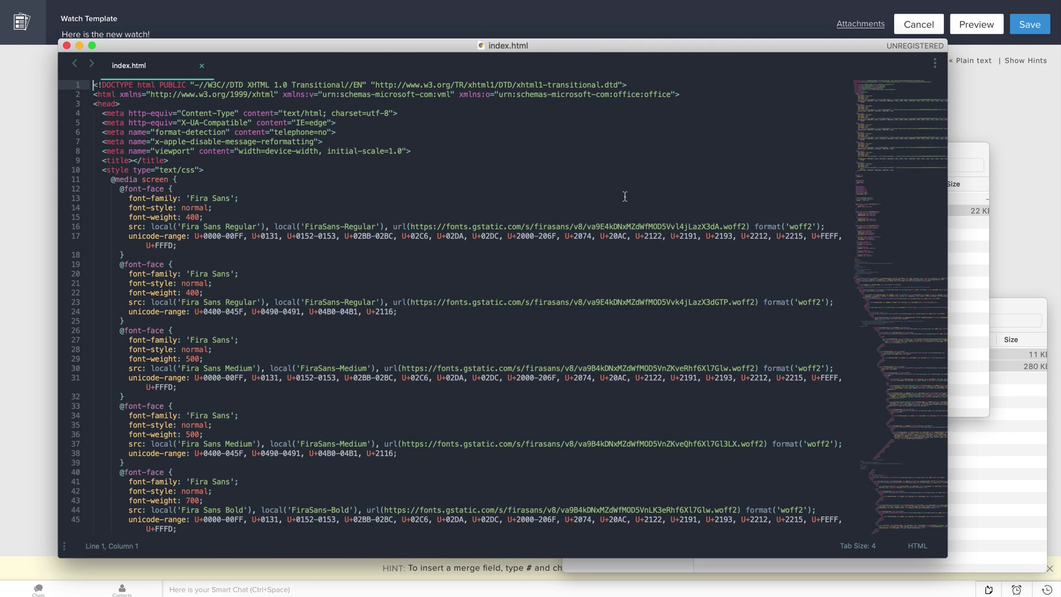
key("super+a")
- Replace the template body's HTML source with the copied Withings email HTML
left_click(49, 187)
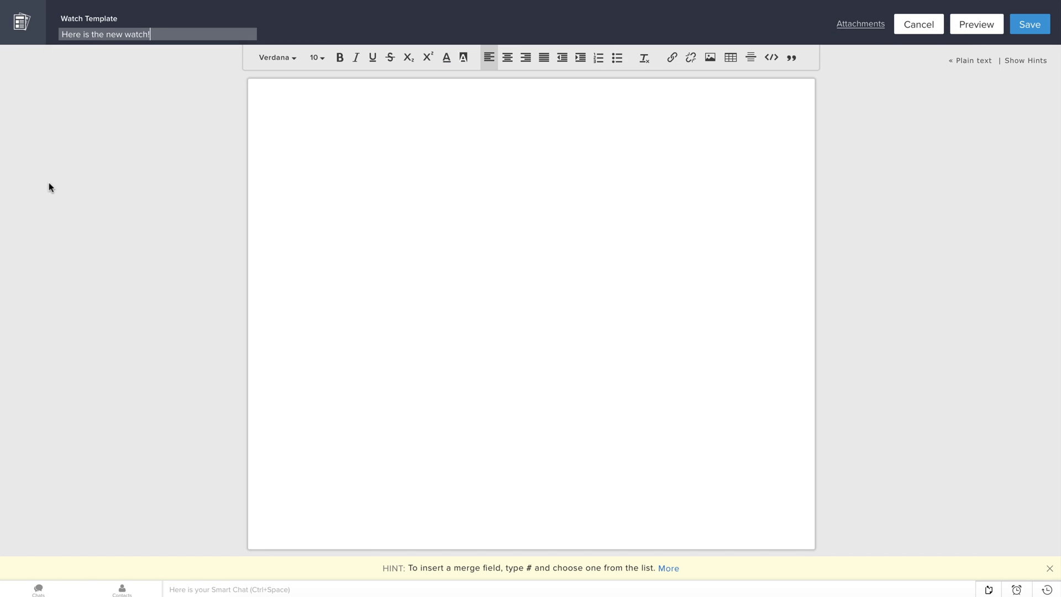
left_click(772, 59)
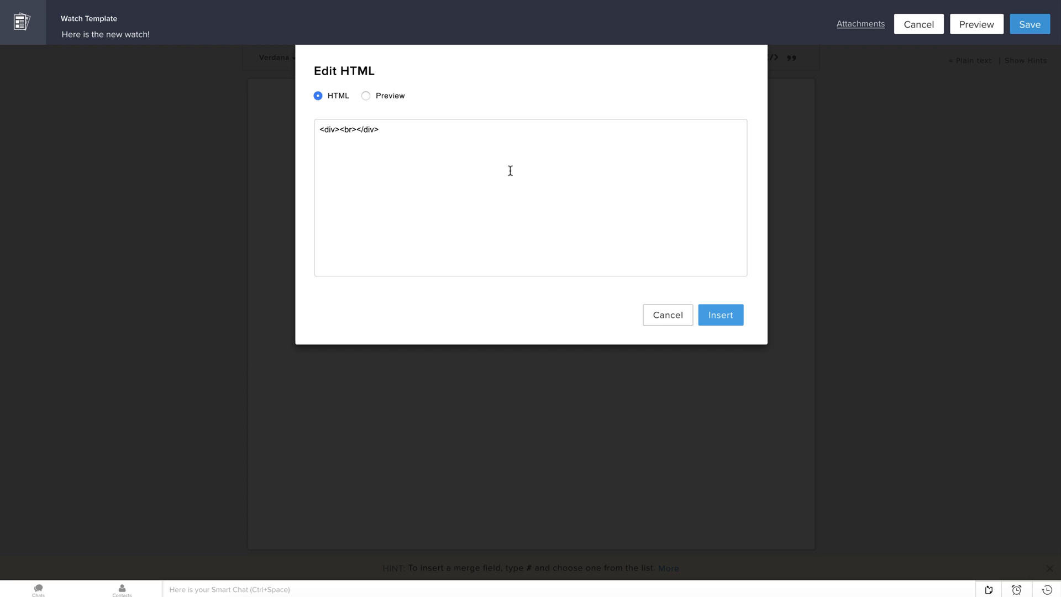
key("super+a")
key("super+v")
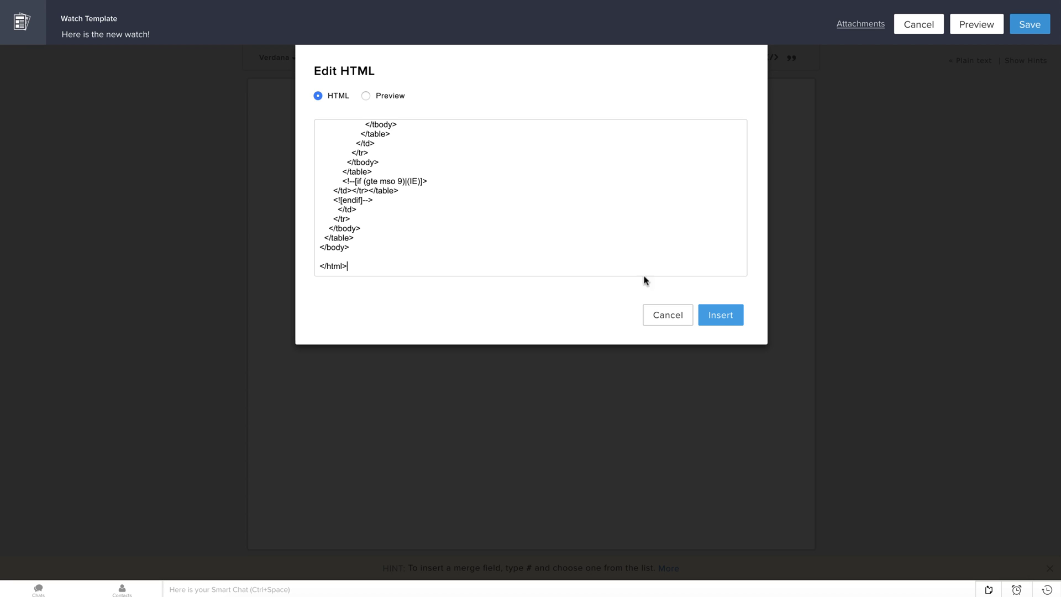
left_click(722, 317)
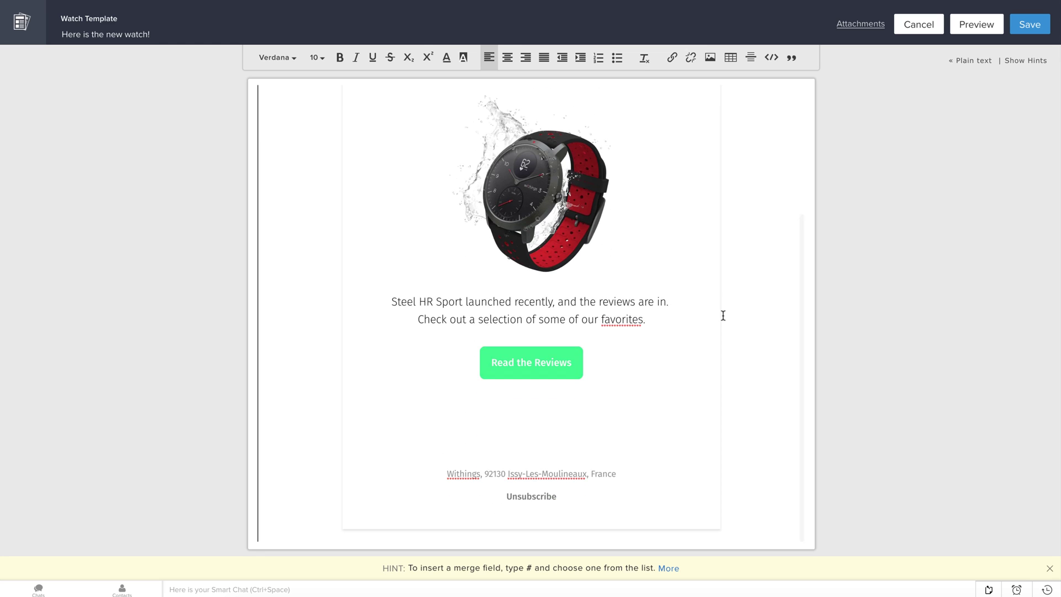
- Save Watch Template into the Public Email Templates folder
left_click(1030, 28)
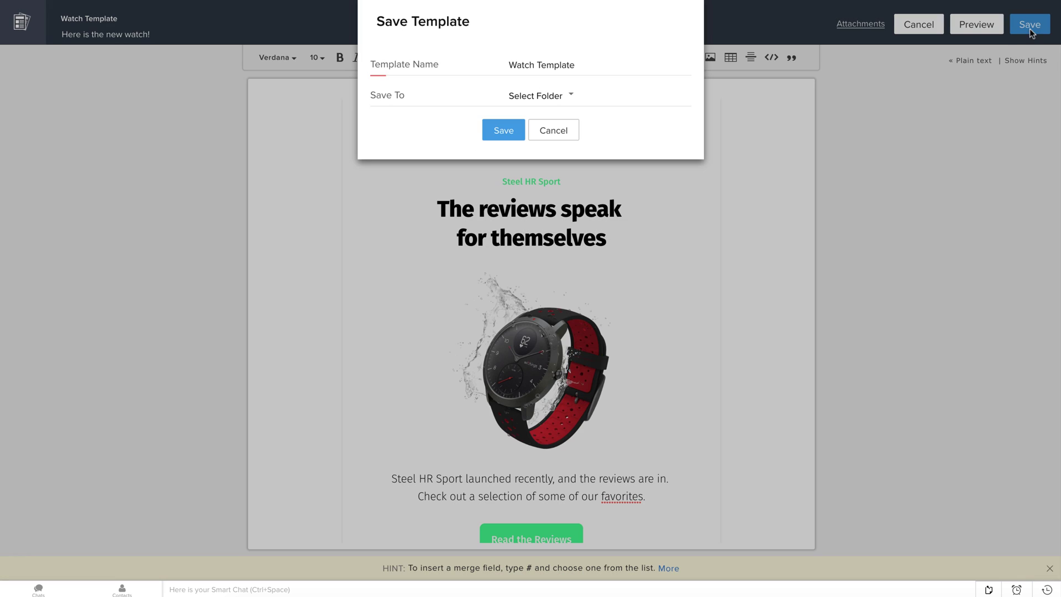
left_click(564, 97)
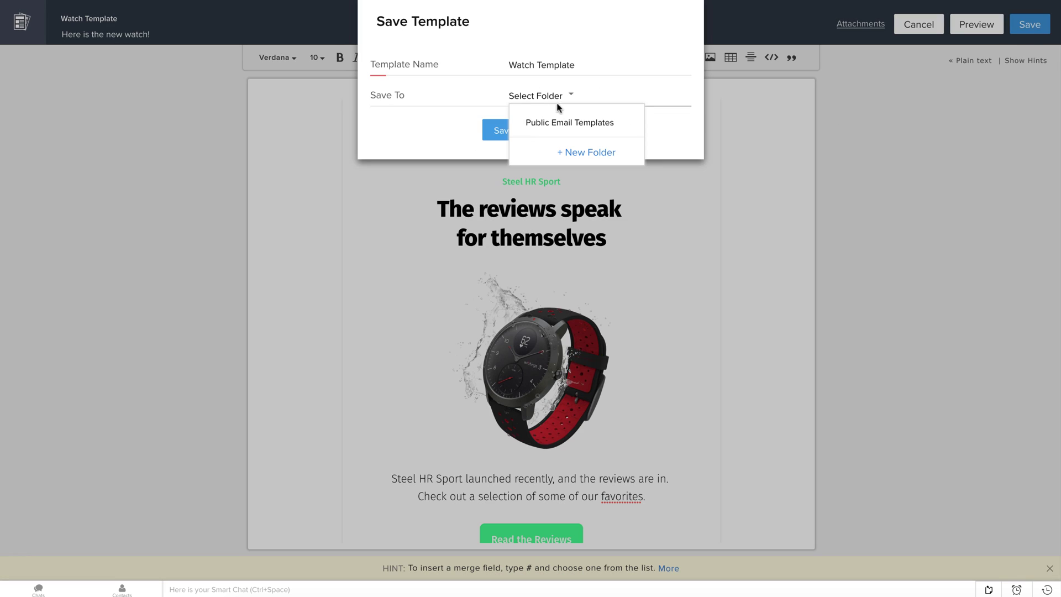
left_click(554, 120)
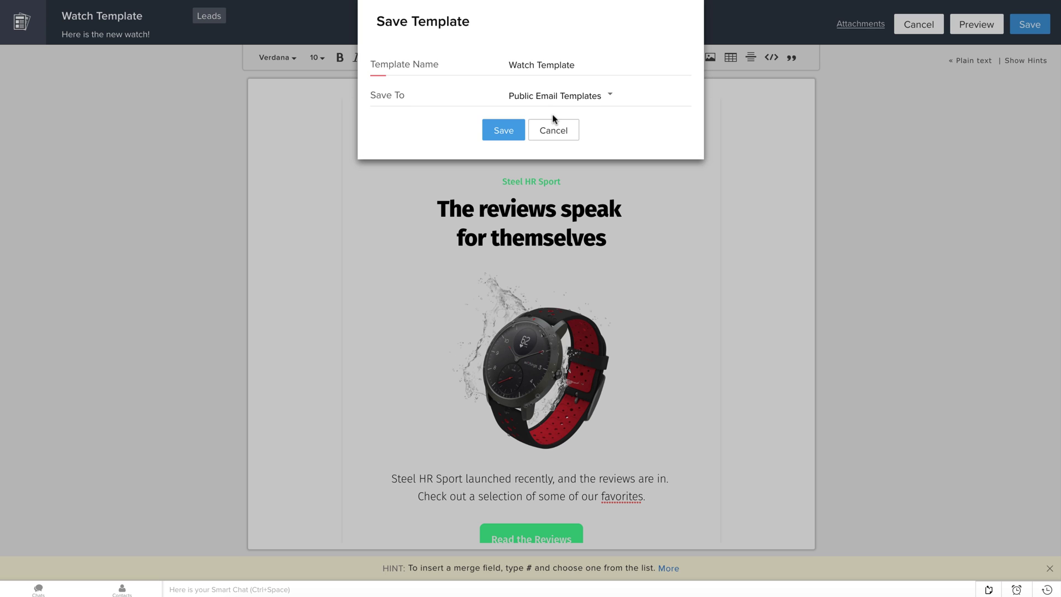
left_click(502, 131)
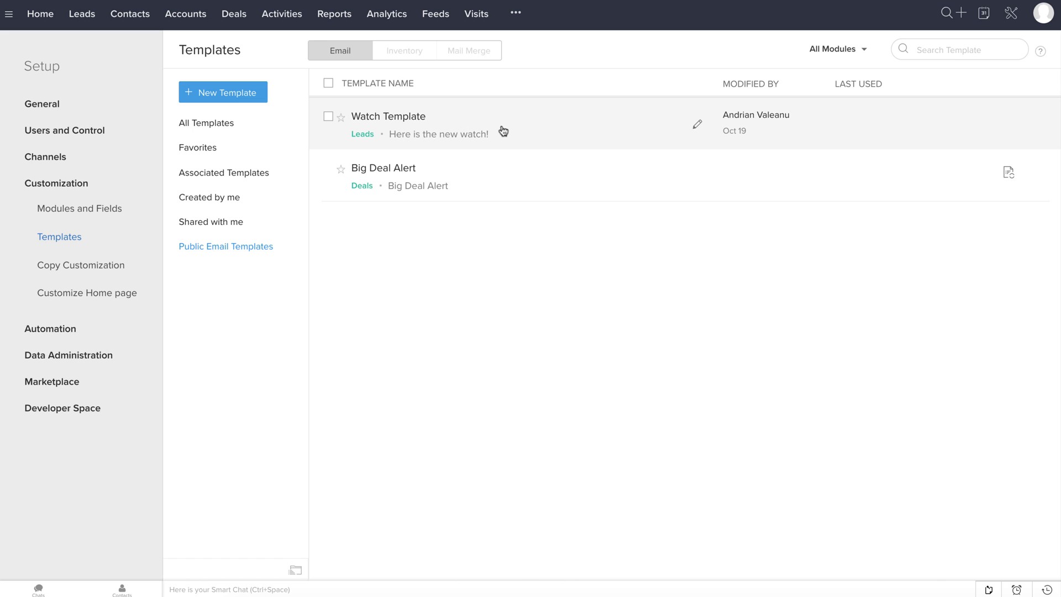
- Start a new mass email to All Leads using Watch Template
left_click(85, 24)
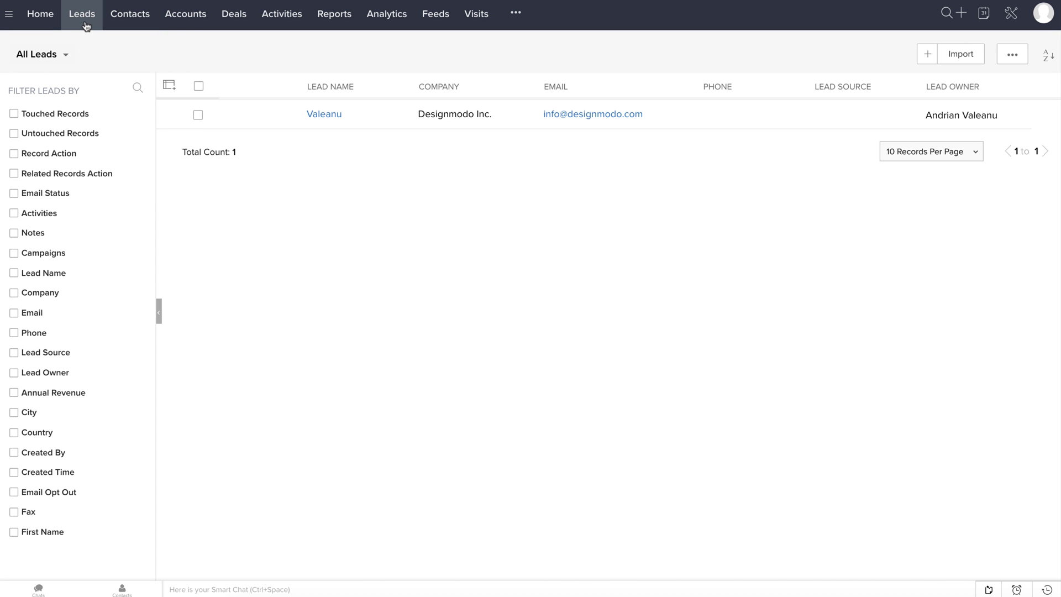
left_click(1016, 57)
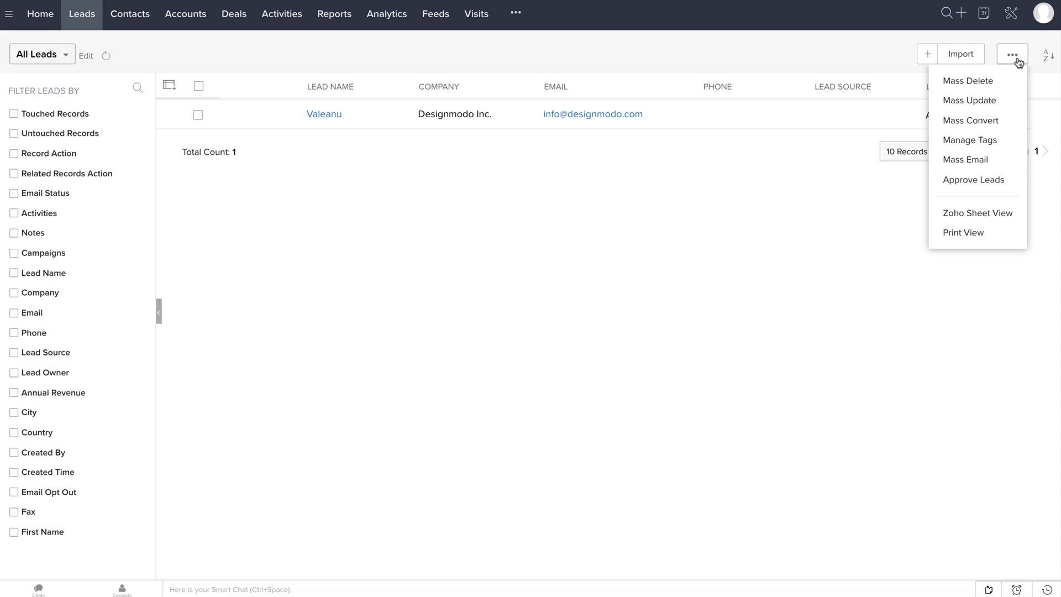
left_click(990, 159)
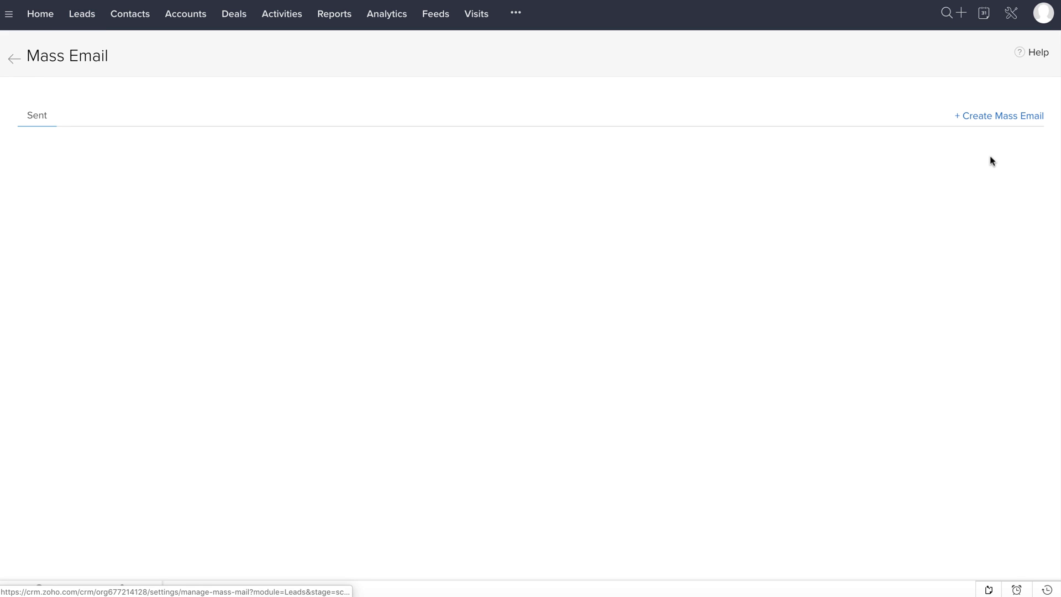
left_click(1006, 115)
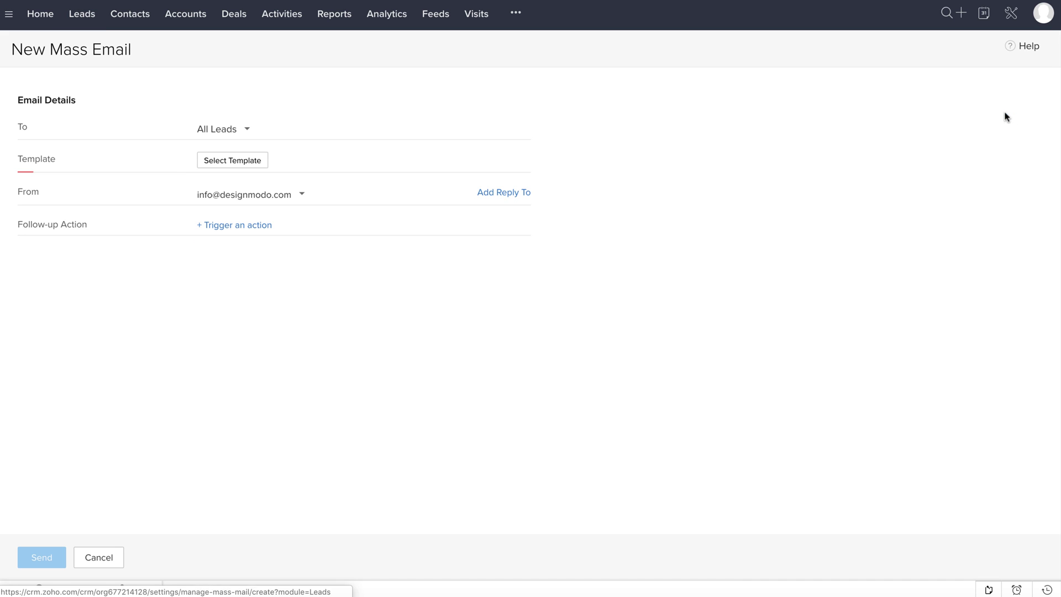
left_click(243, 159)
left_click(411, 93)
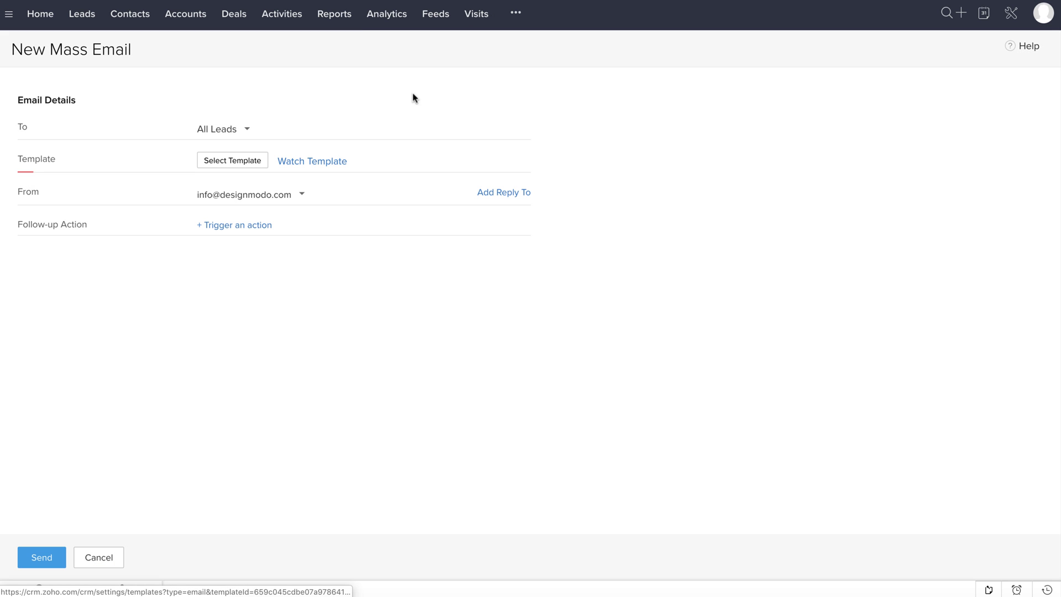
- Preview Watch Template's content, then close the preview
left_click(318, 163)
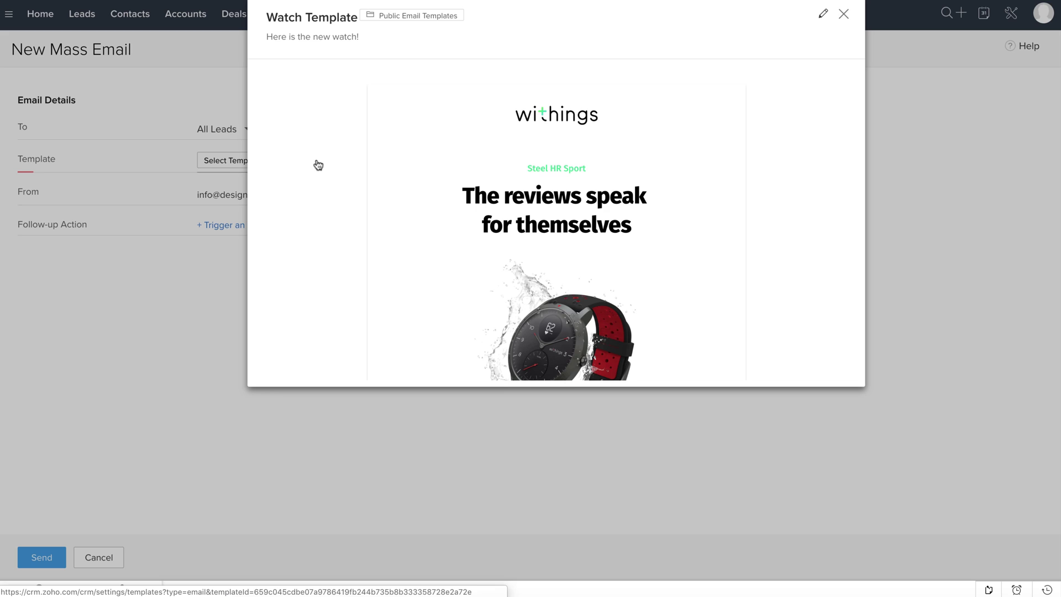
scroll(318, 163, "down", 3)
scroll(319, 164, "down", 2)
scroll(317, 163, "up", 5)
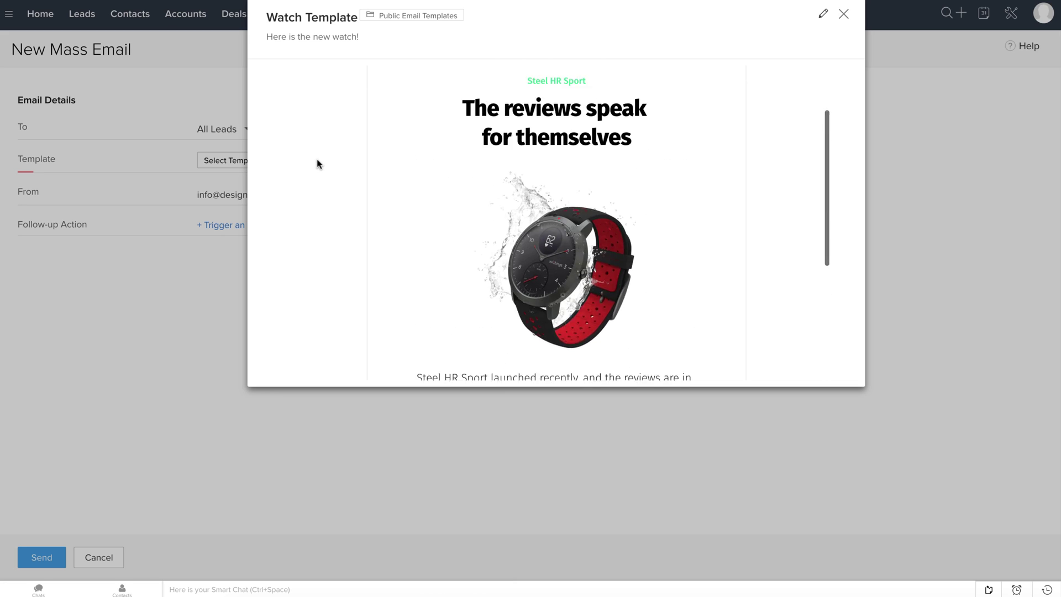
left_click(844, 14)
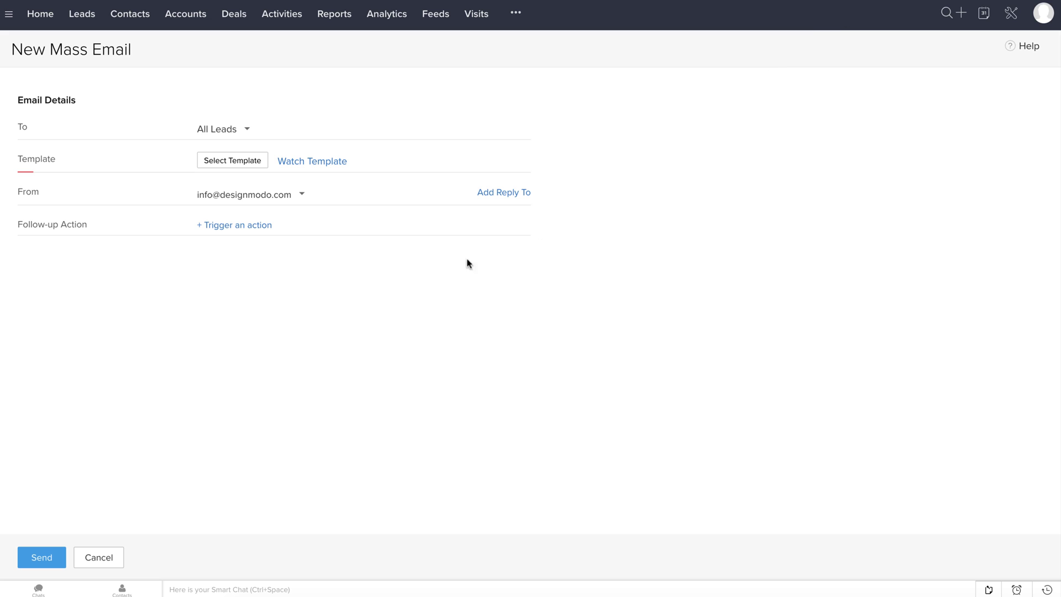
- Send the mass email, then open and read 'Here is the new watch!' in Gmail
left_click(56, 558)
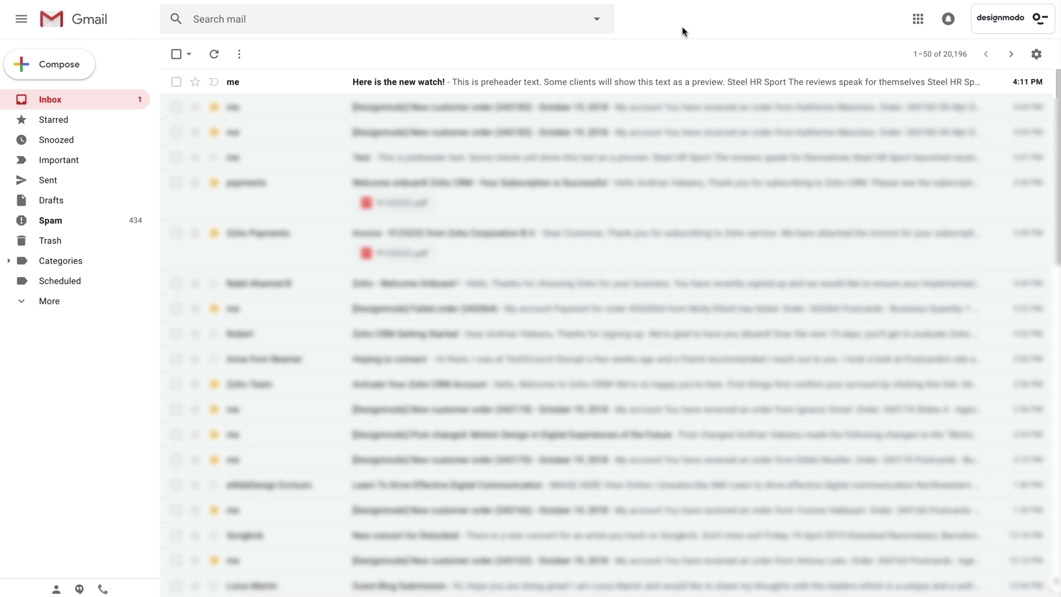
left_click(485, 82)
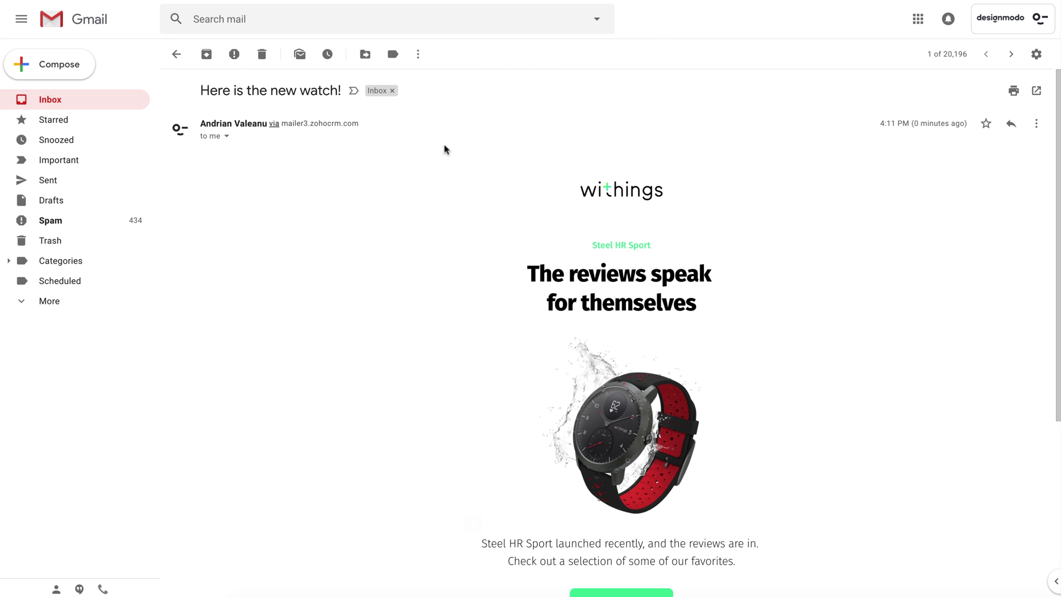
scroll(419, 190, "down", 5)
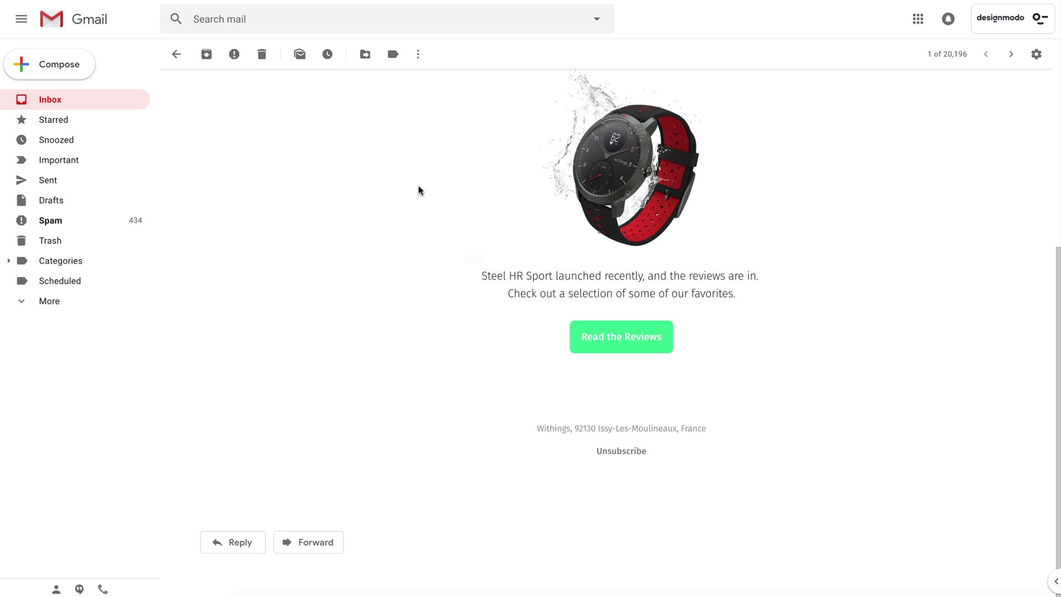
scroll(418, 190, "up", 5)
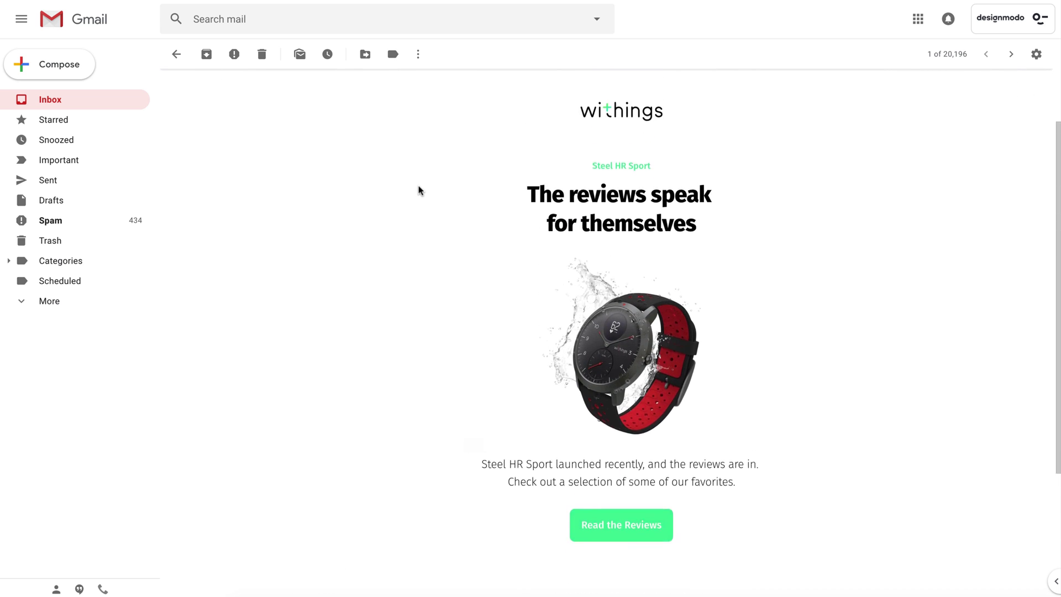